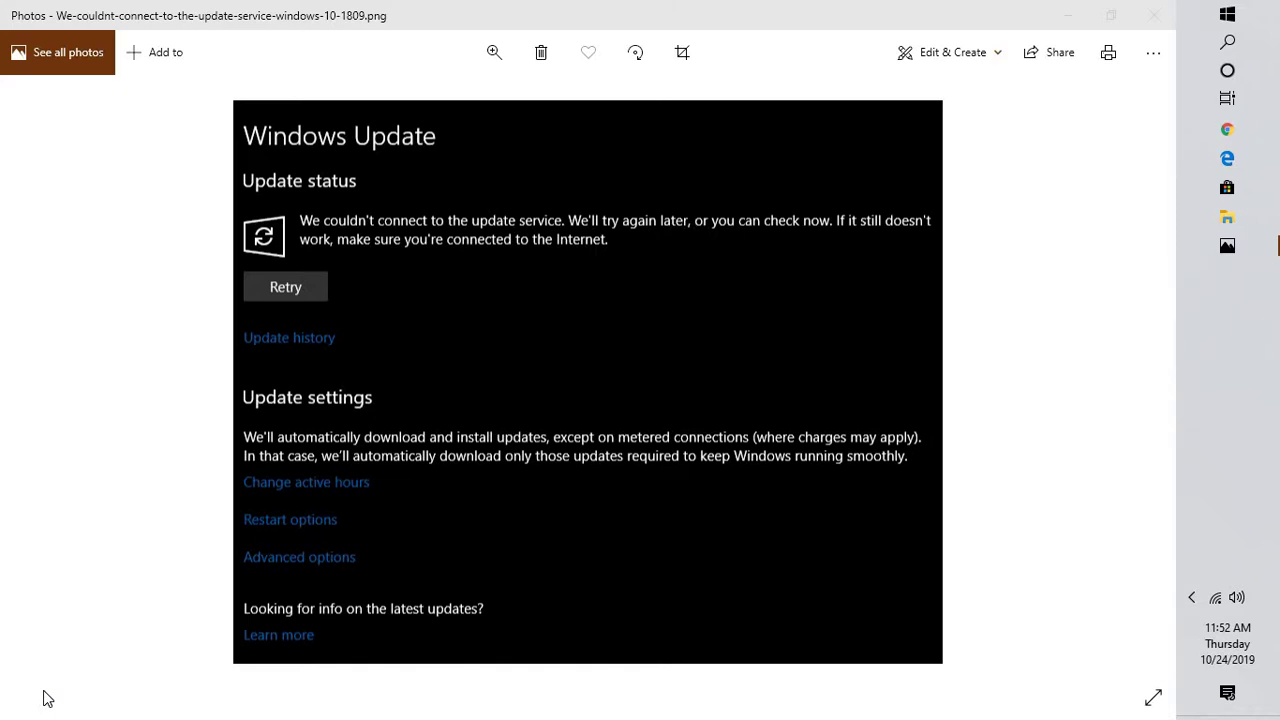
Dismiss the update-error picture, search for services.msc and open the Services console maximized
key("alt+F4")
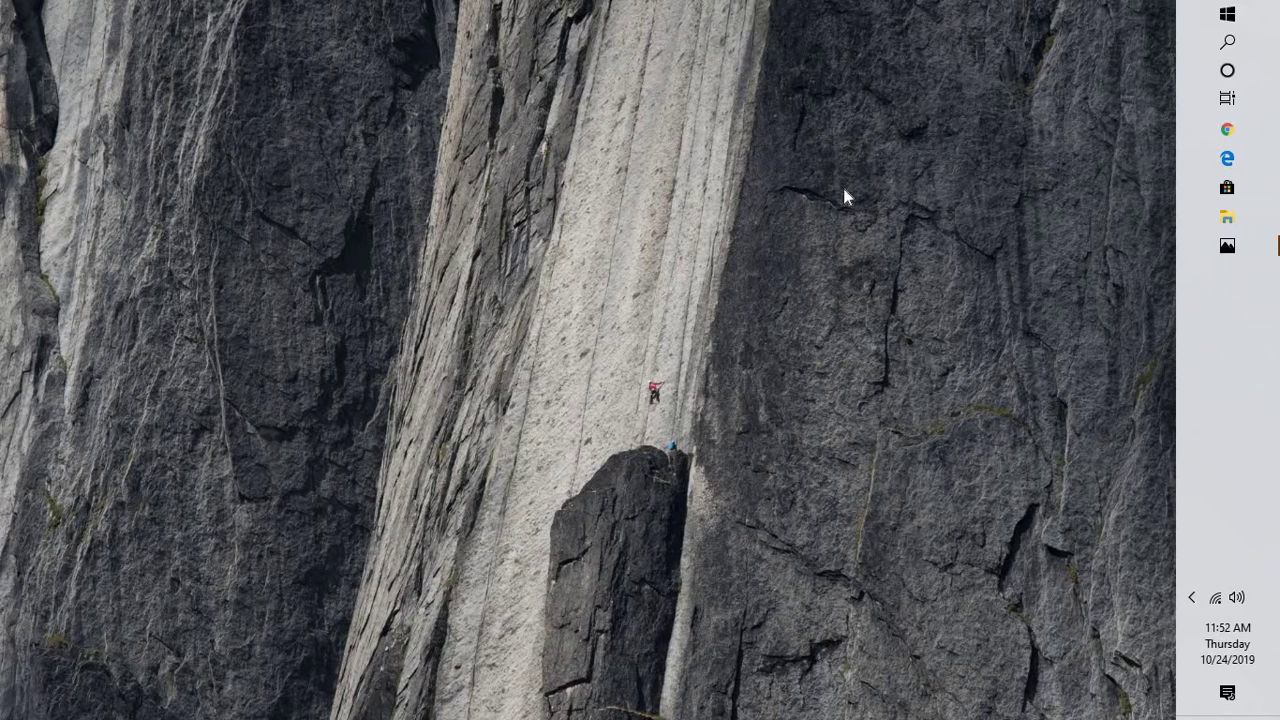
left_click(1226, 43)
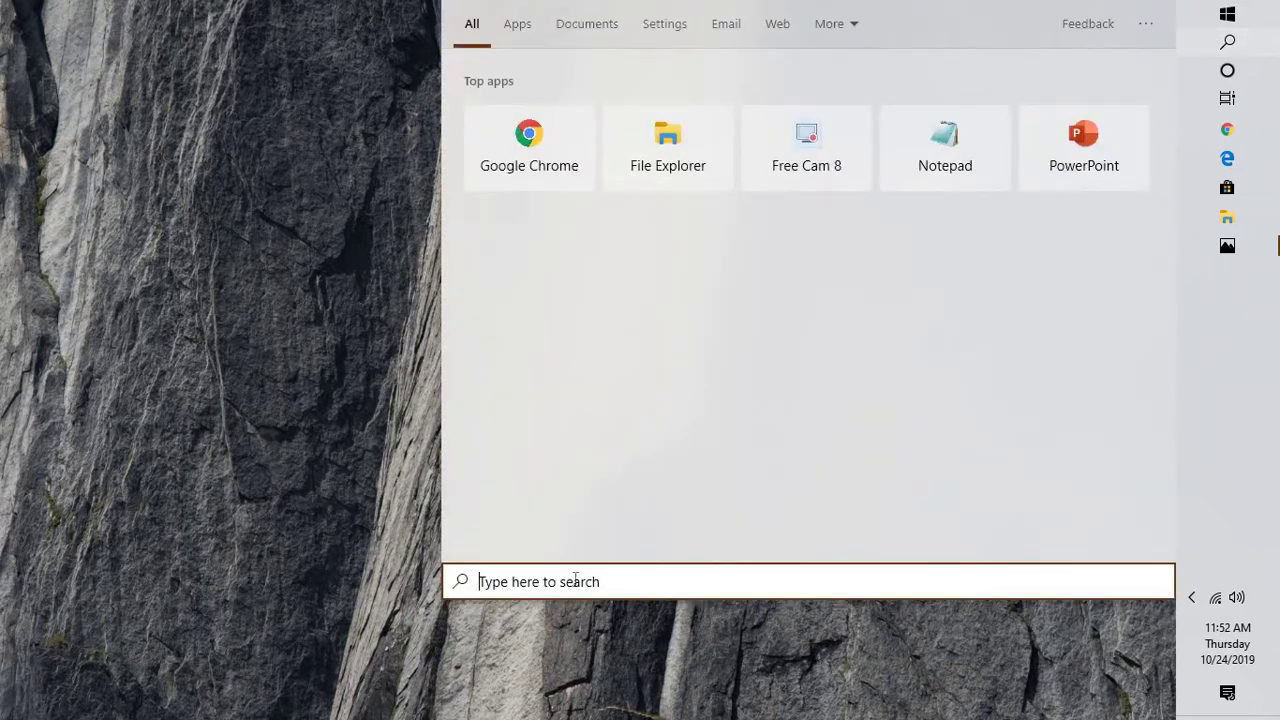
type("services")
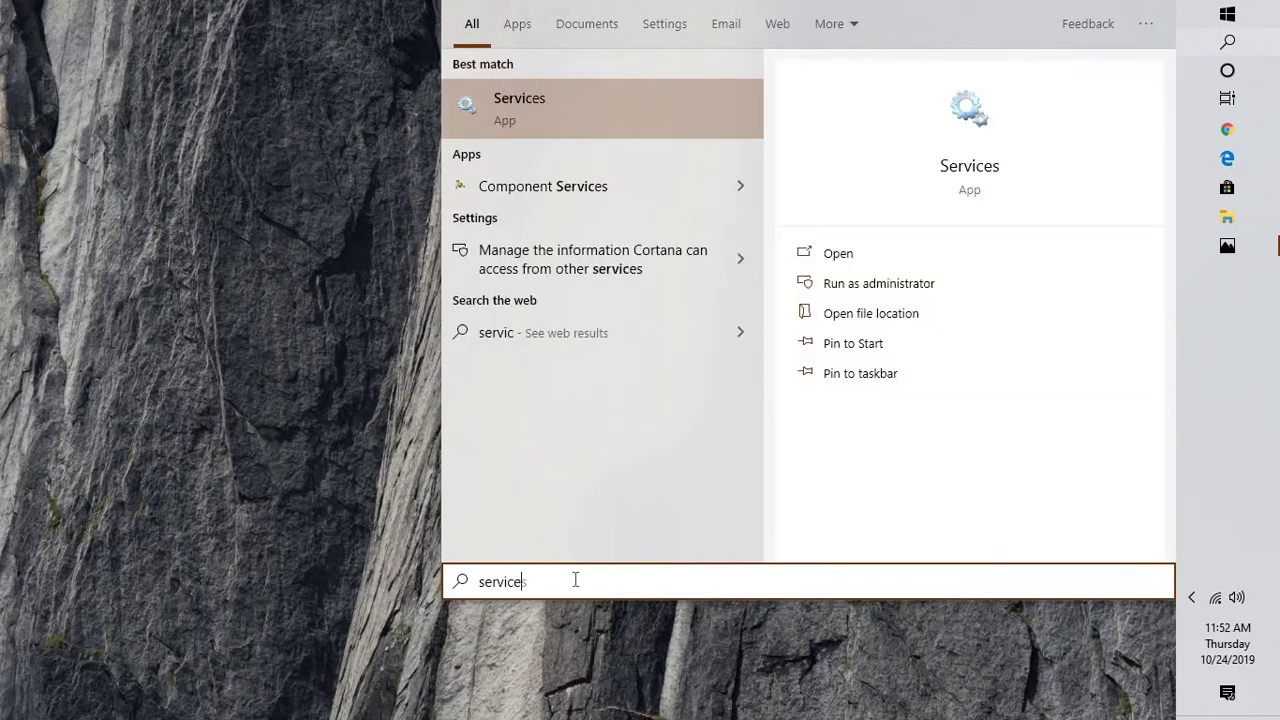
type(".ms")
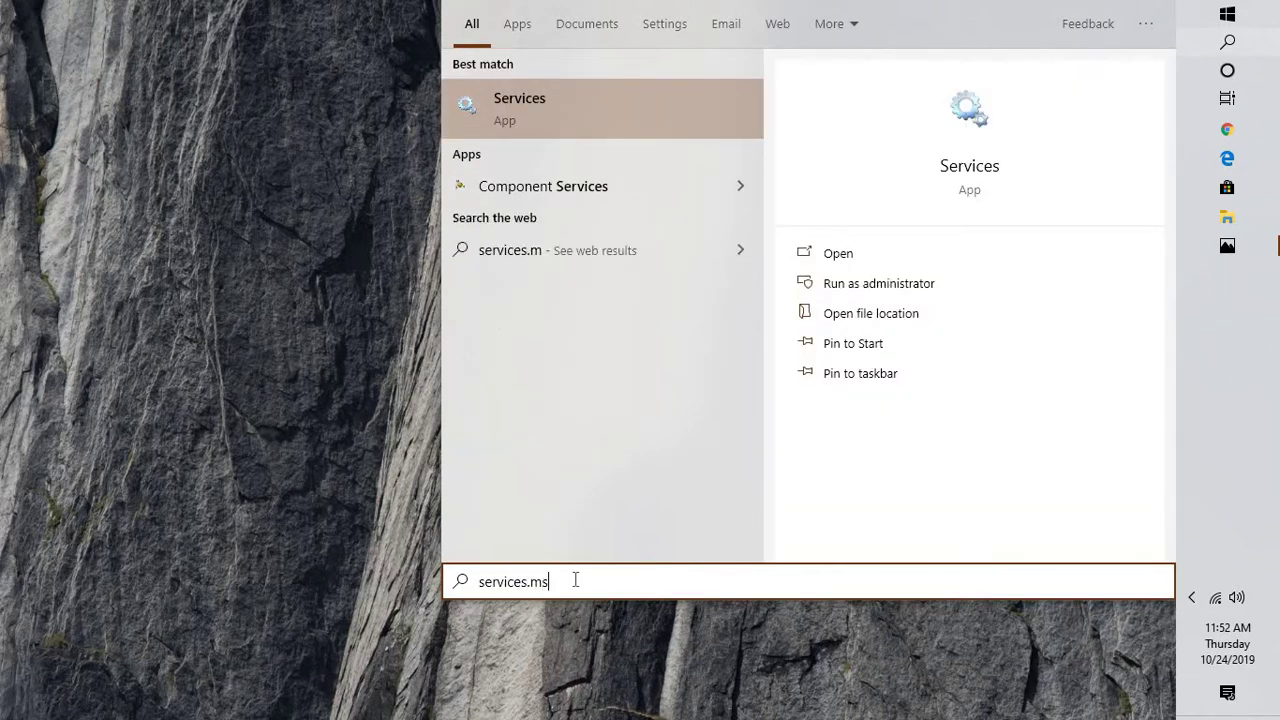
type("c")
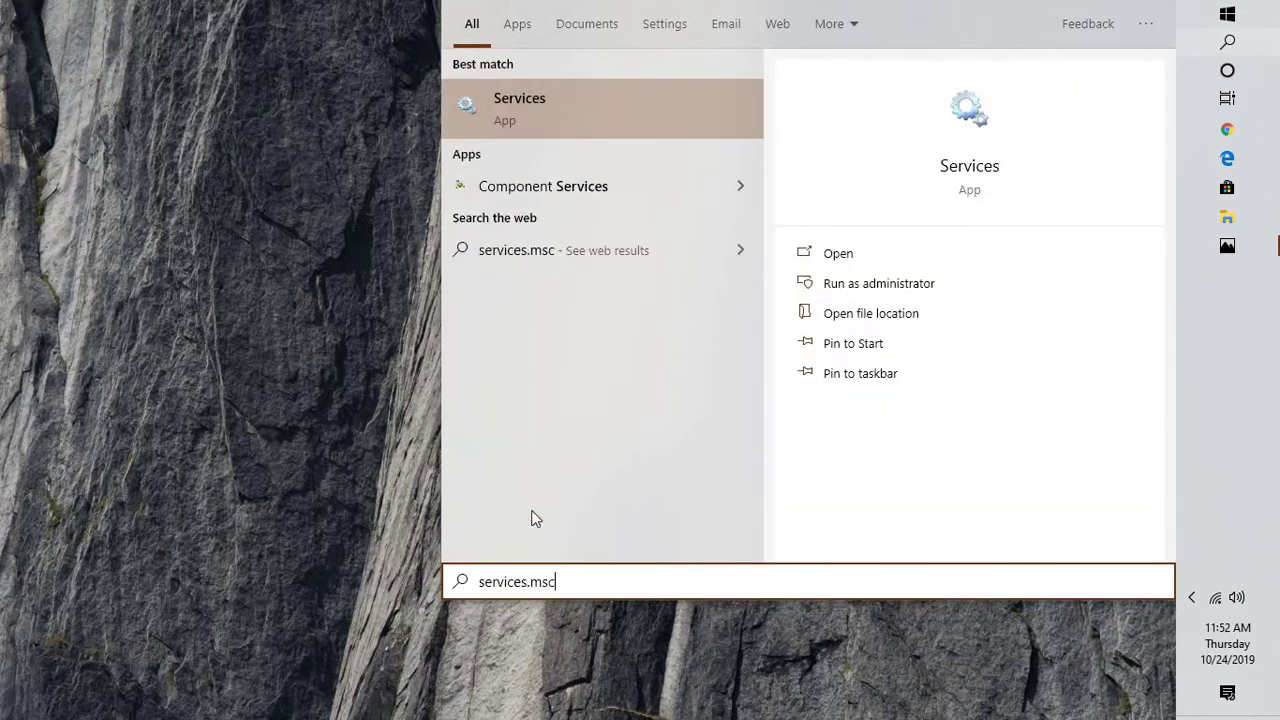
left_click(616, 120)
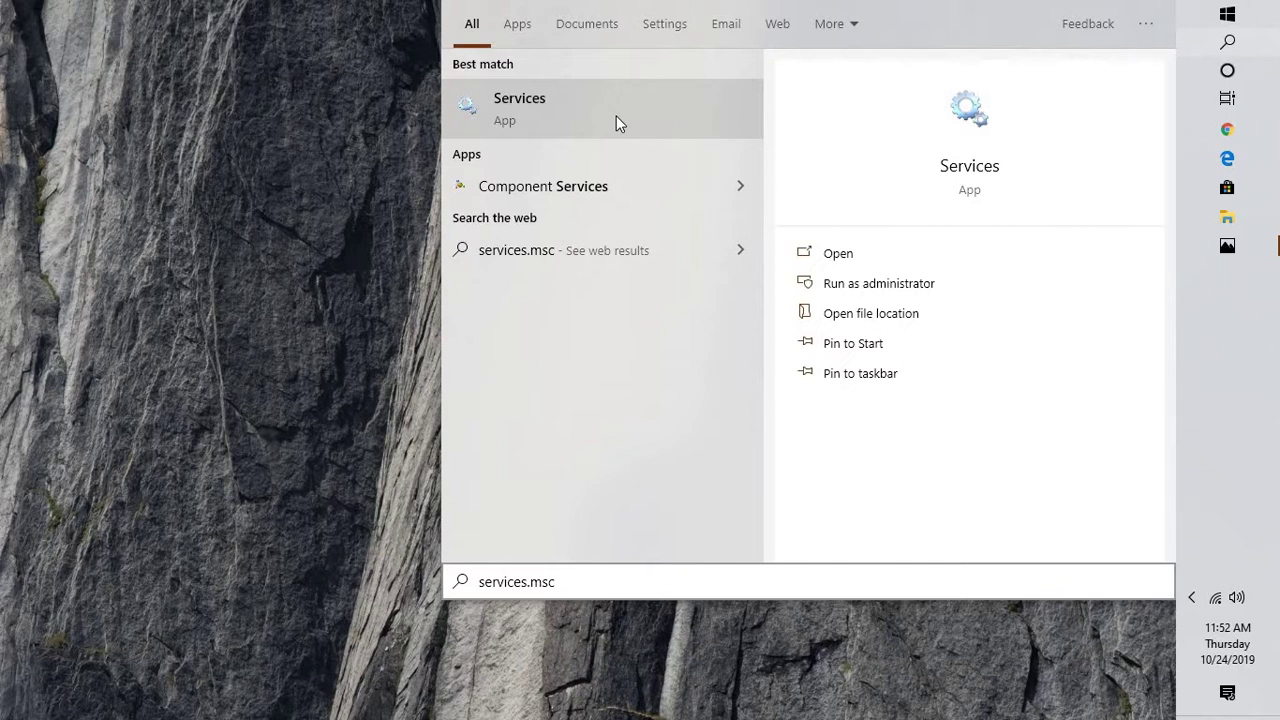
left_click(825, 260)
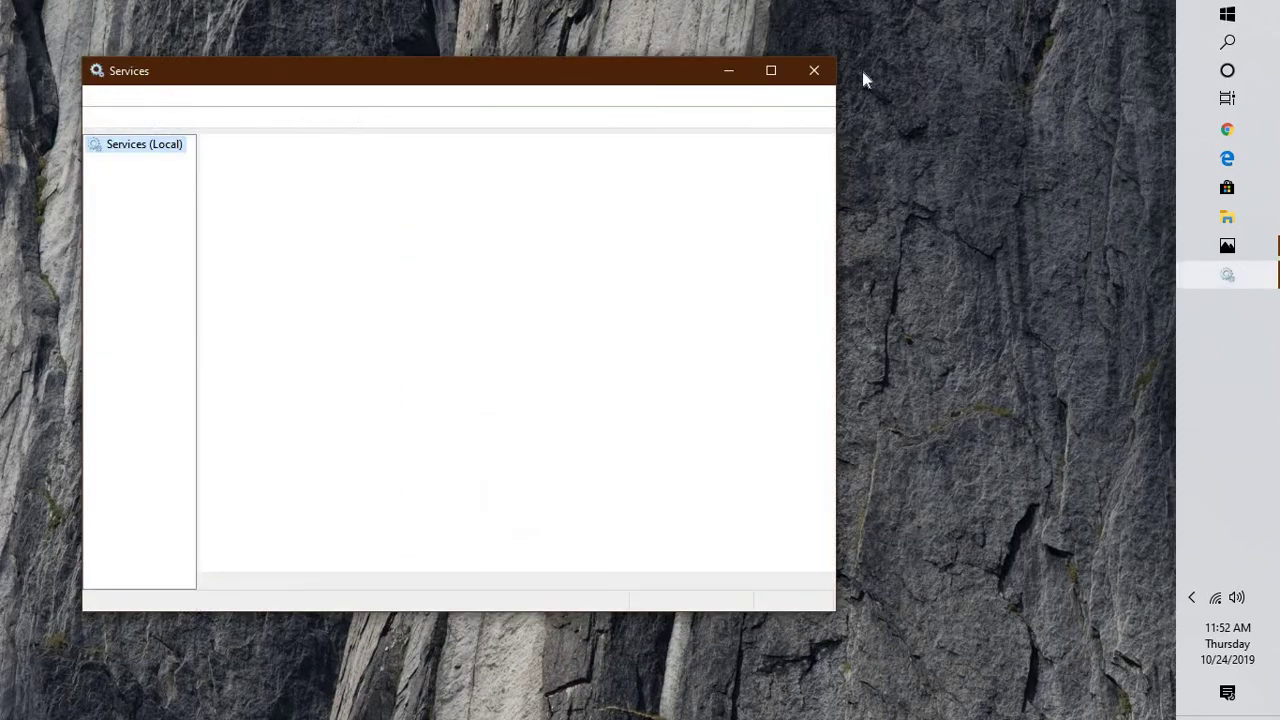
left_click(771, 71)
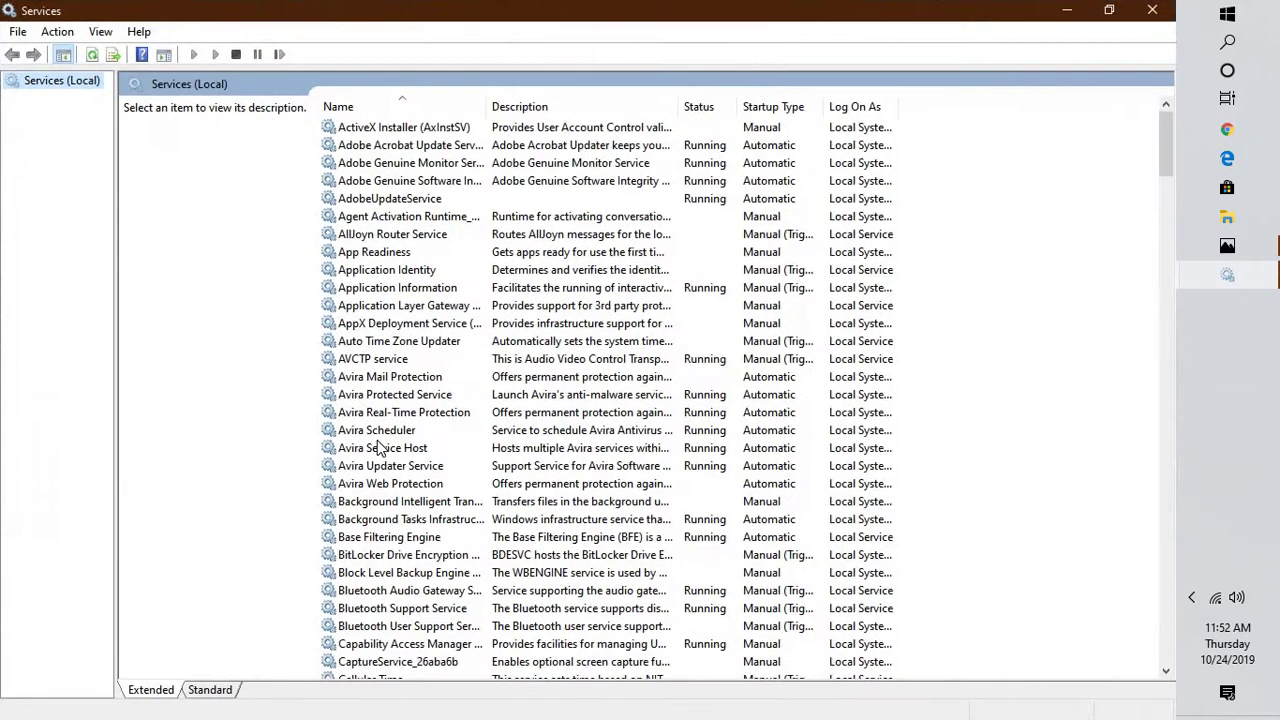
Find and select the Windows Update service in the services list
left_click(380, 448)
type("windows audio")
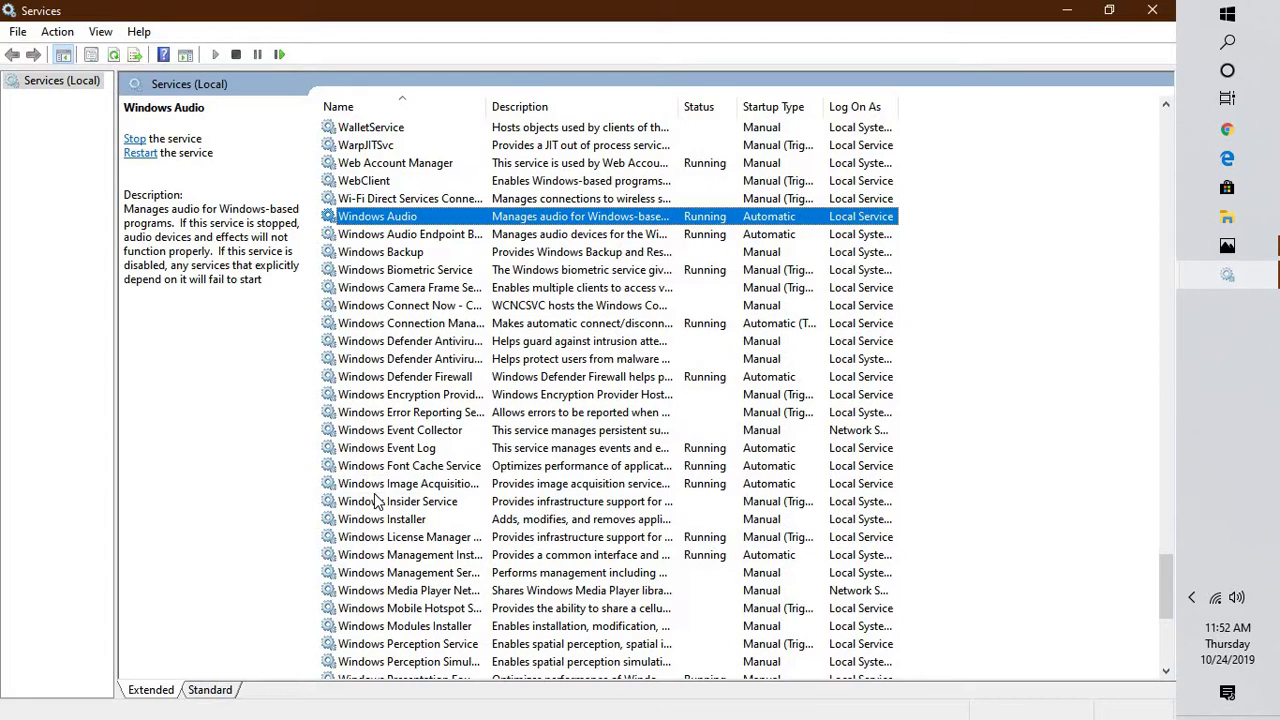
left_click(388, 554)
key("Down")
key("Down")
key("Down")
key("Down")
key("Down")
key("Down")
key("Down")
key("Down")
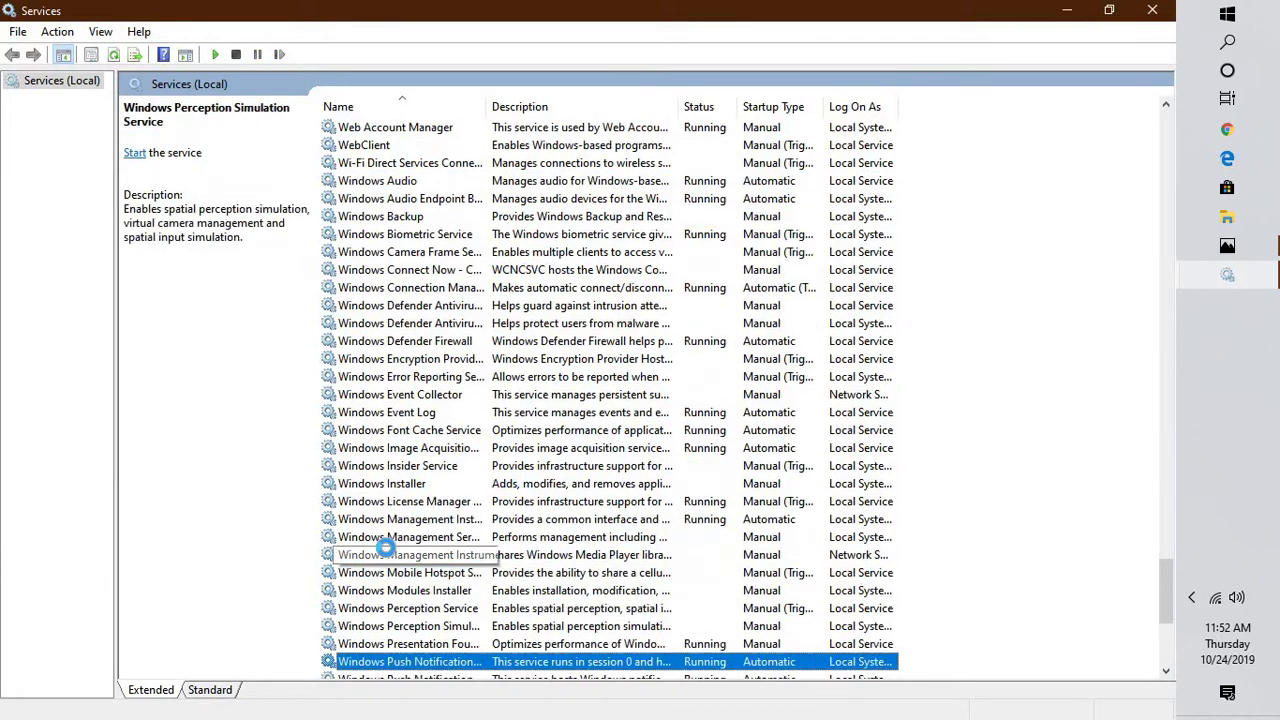
key("Down")
key("Down")
key("Down")
key("Down")
key("Down")
key("Down")
key("Down")
key("Down")
key("Down")
key("Down")
key("Down")
key("Down")
key("Down")
key("Down")
key("Down")
key("Up")
key("Up")
key("Up")
key("Up")
key("Up")
key("Up")
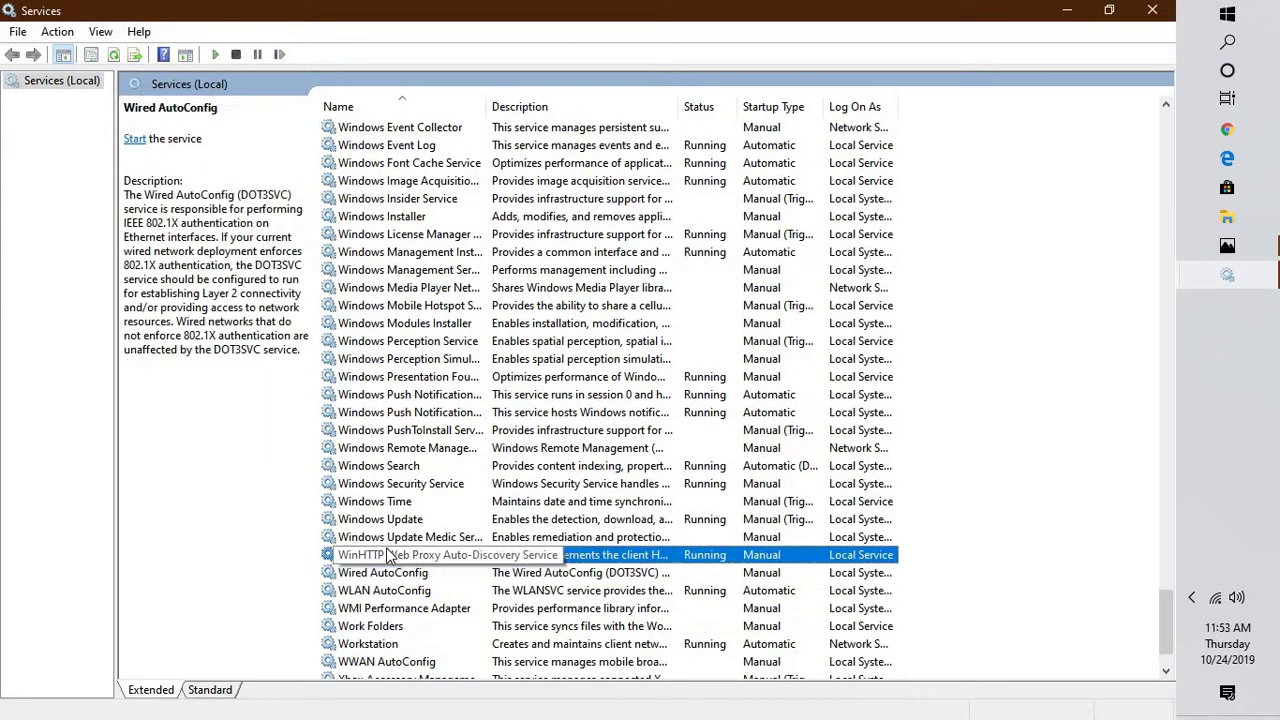
key("Up")
key("Up")
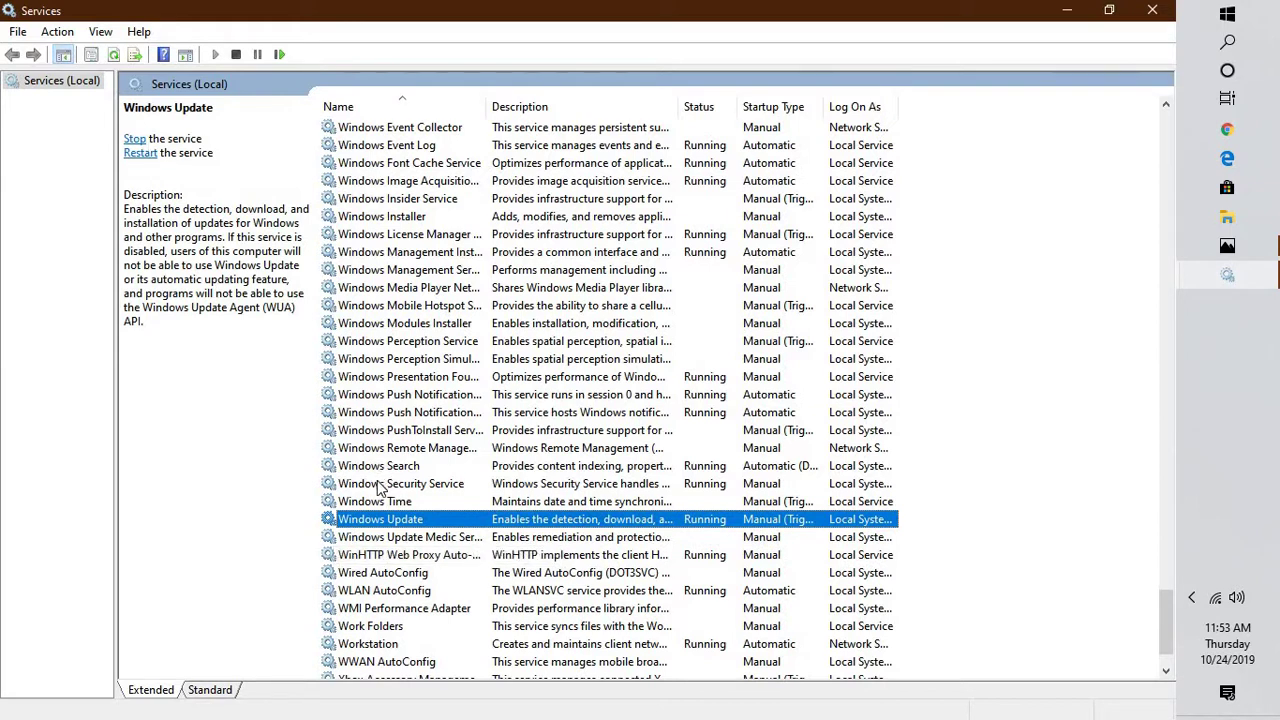
Set the Windows Update service's startup type to Automatic, and stop and restart the service, applying the changes
double_click(407, 521)
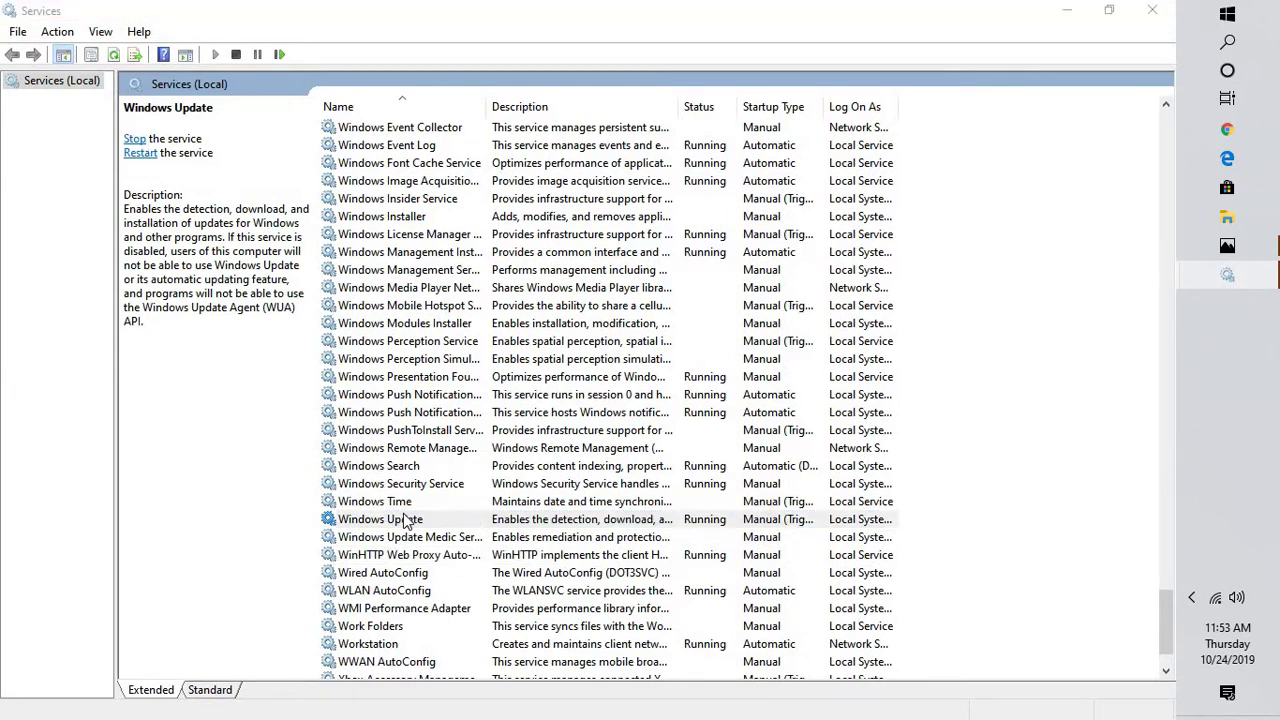
left_click(519, 350)
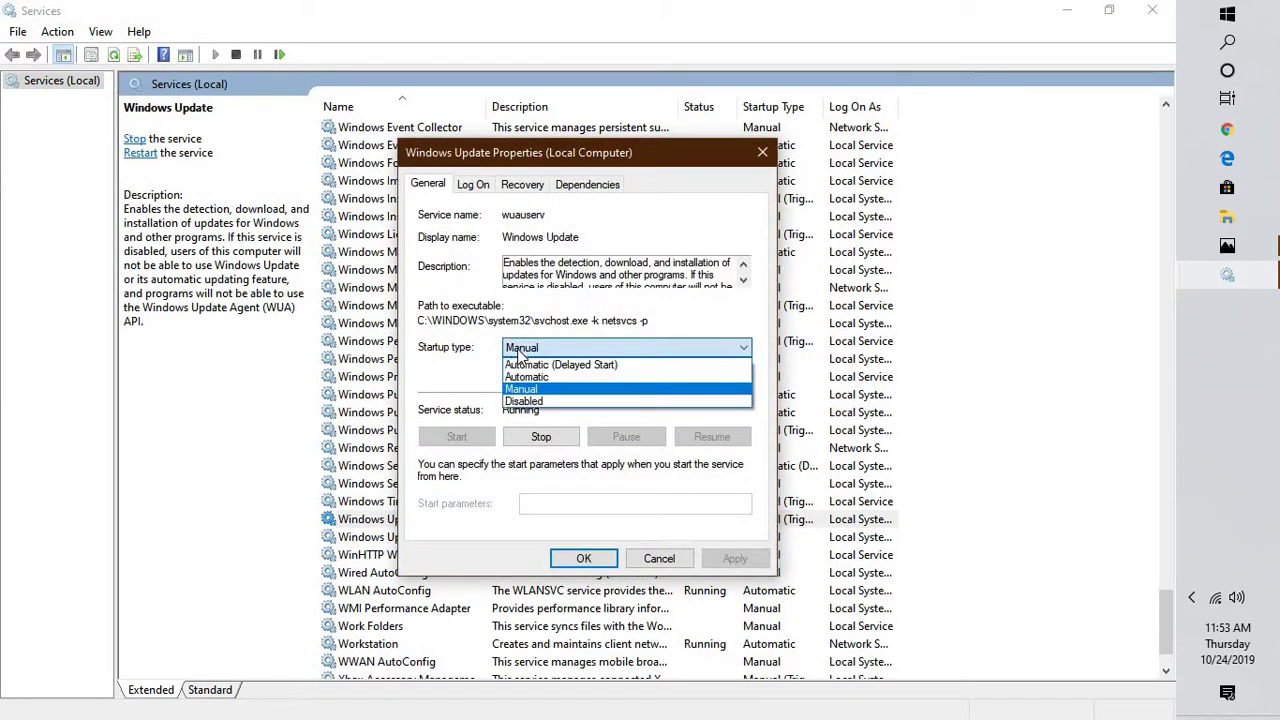
left_click(524, 377)
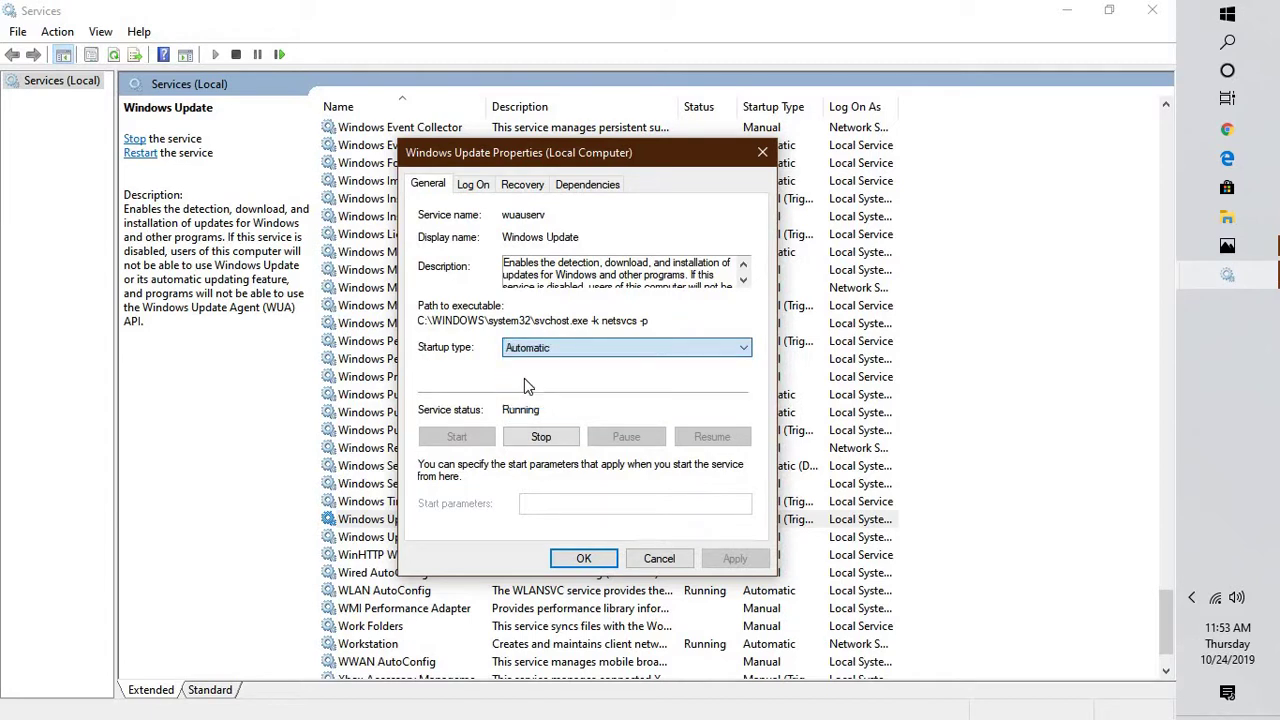
left_click(540, 440)
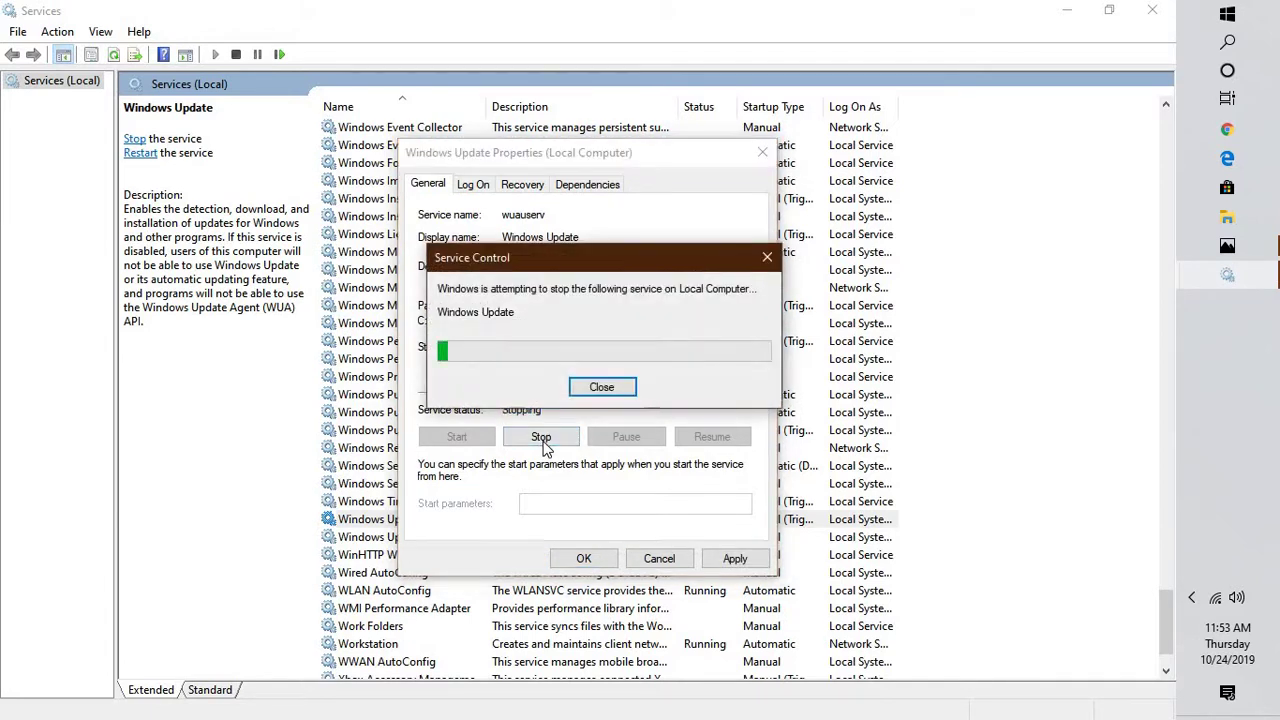
left_click(487, 446)
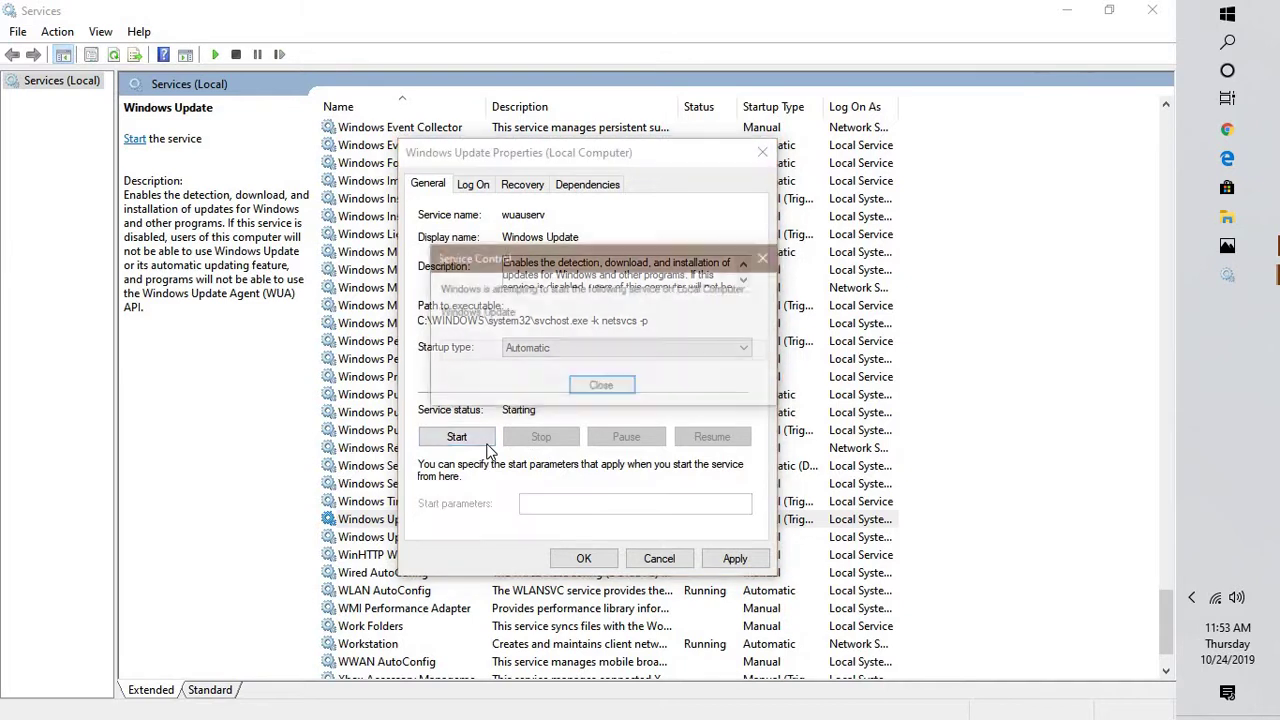
left_click(745, 560)
left_click(614, 563)
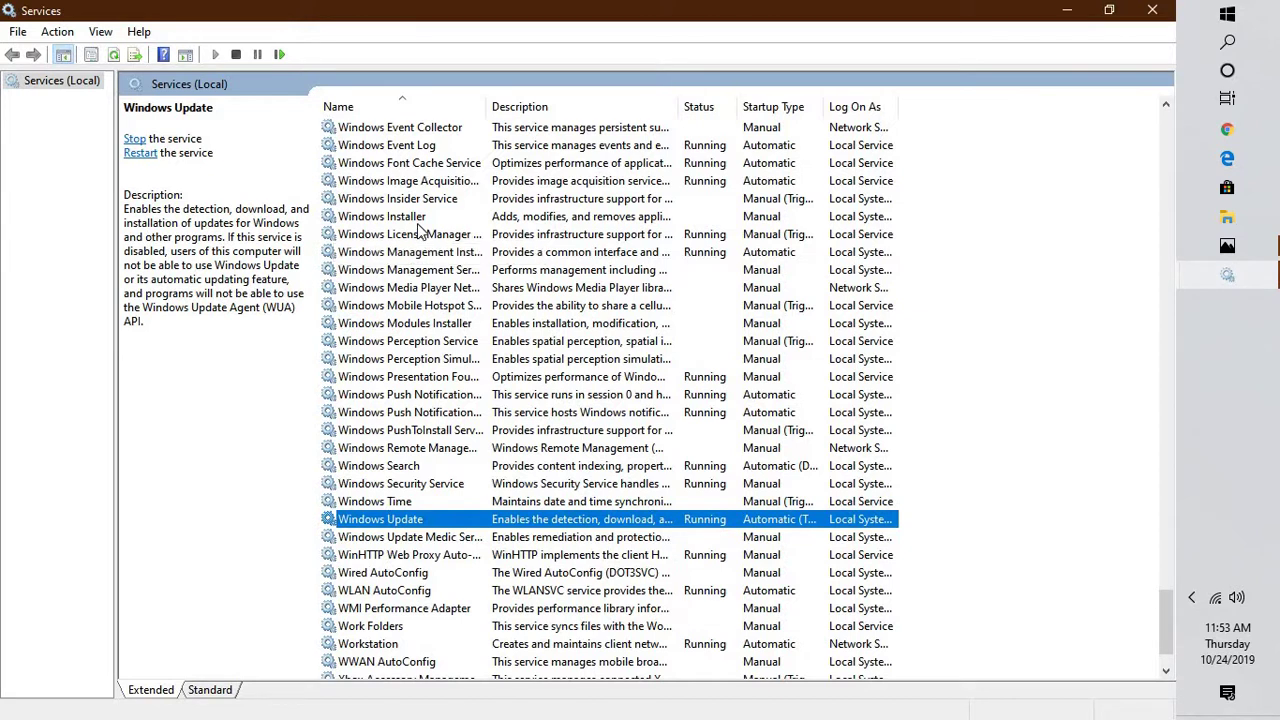
Start the Windows Installer service from its properties, confirm, and minimize the Services console
double_click(417, 221)
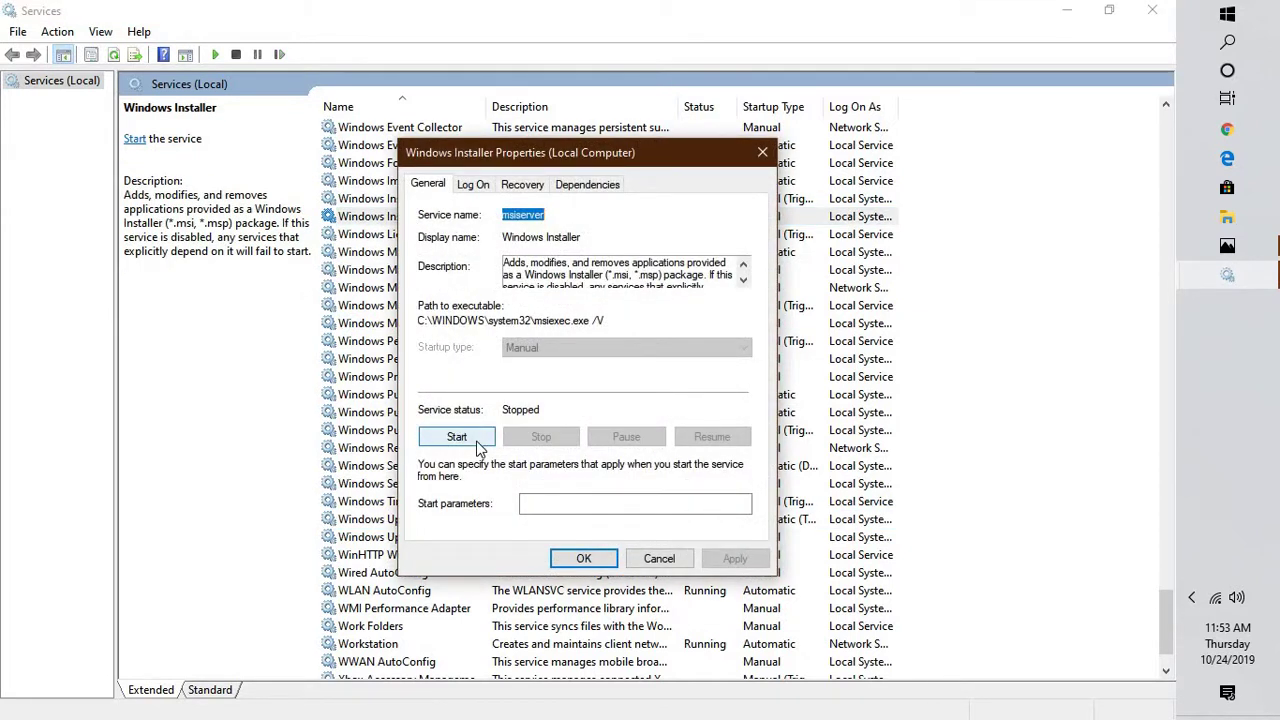
left_click(477, 446)
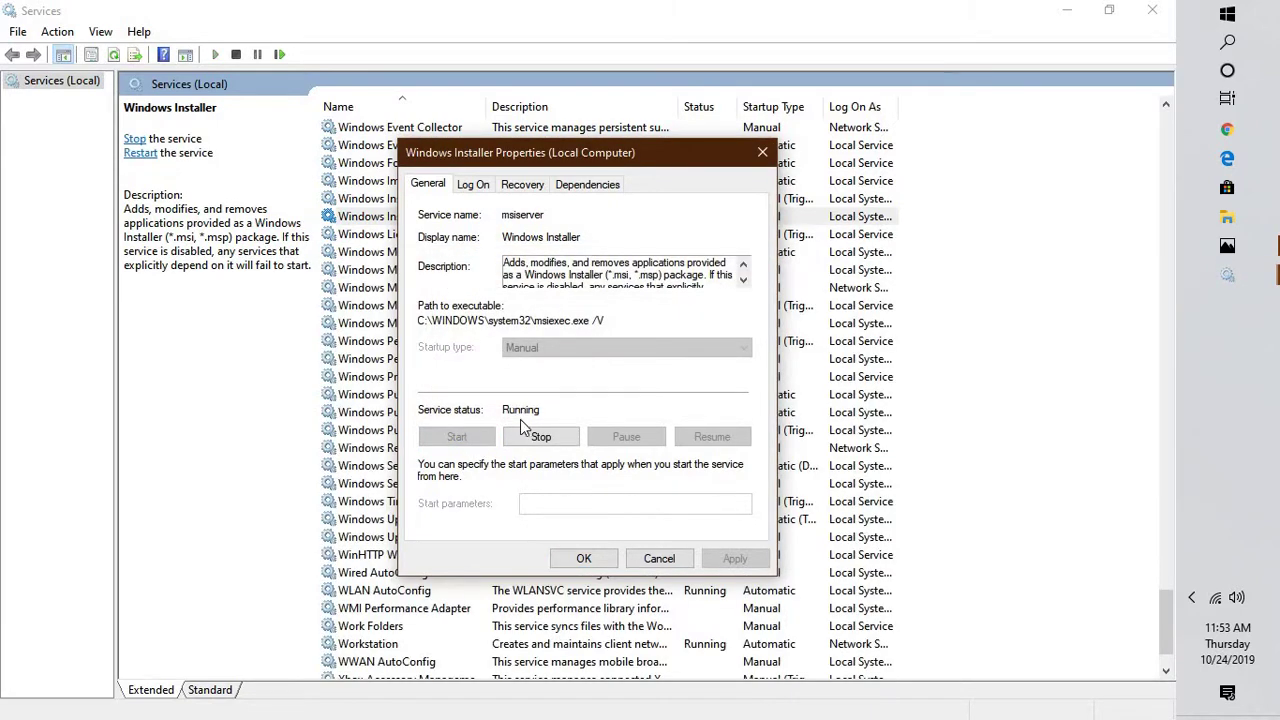
left_click(584, 558)
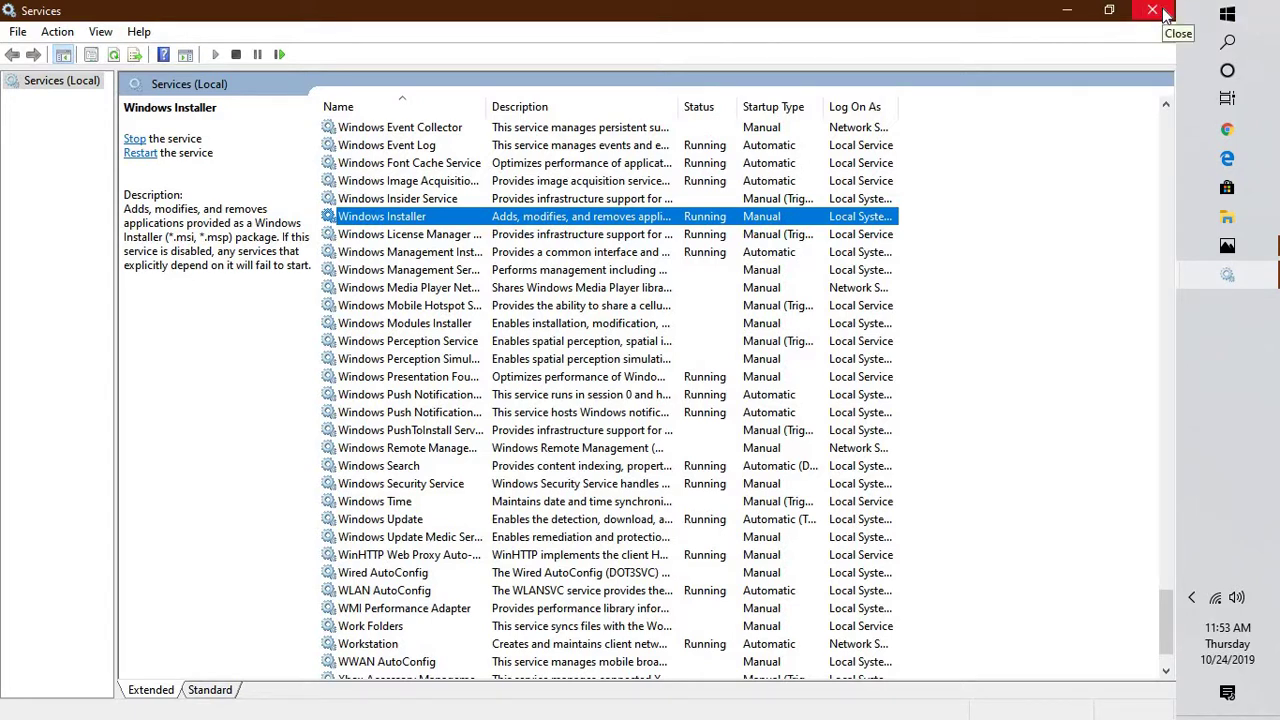
left_click(1108, 10)
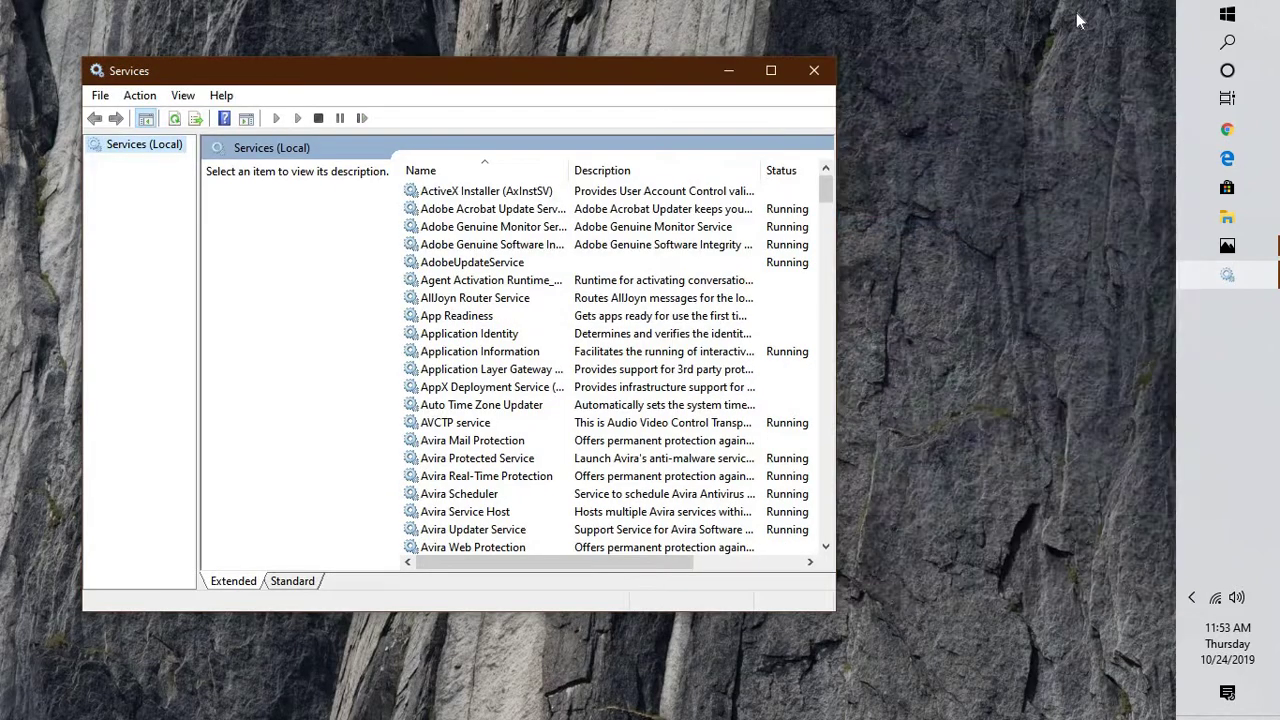
left_click(716, 78)
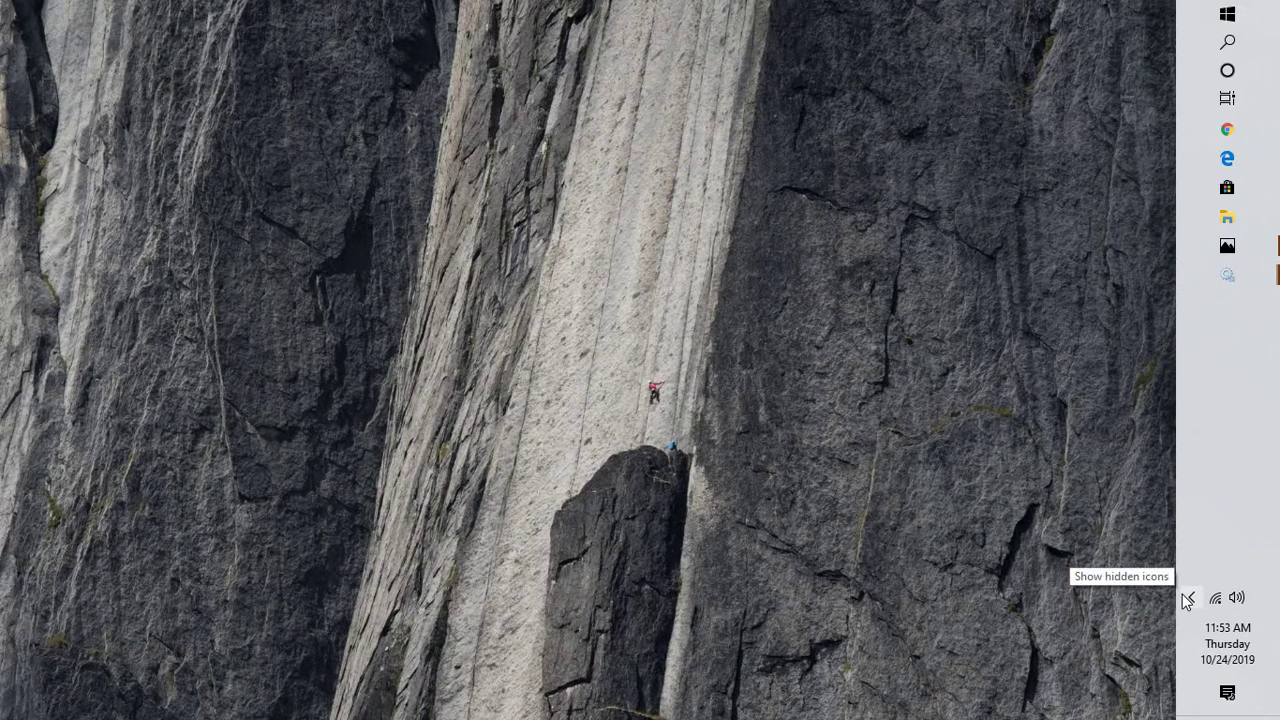
Examine the Avira antivirus options among the hidden notification-area programs, especially Enable Real-Time Protection
left_click(1184, 597)
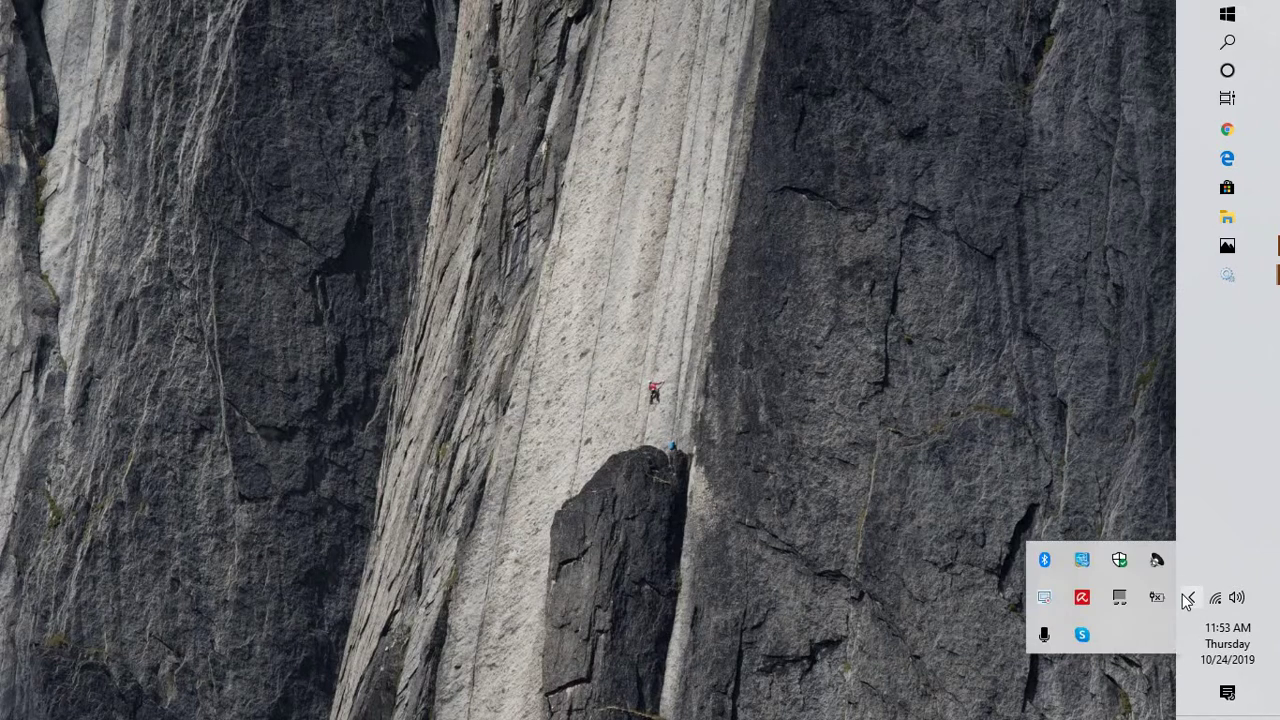
right_click(1083, 598)
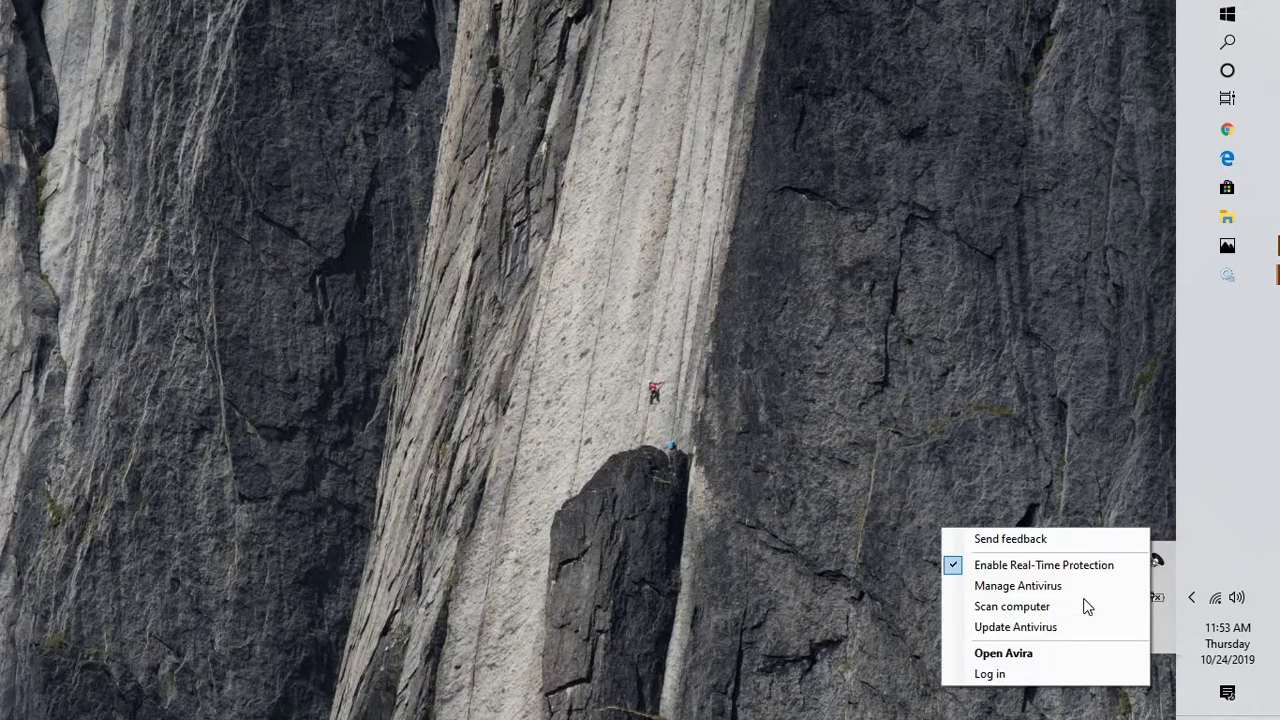
left_click(1042, 376)
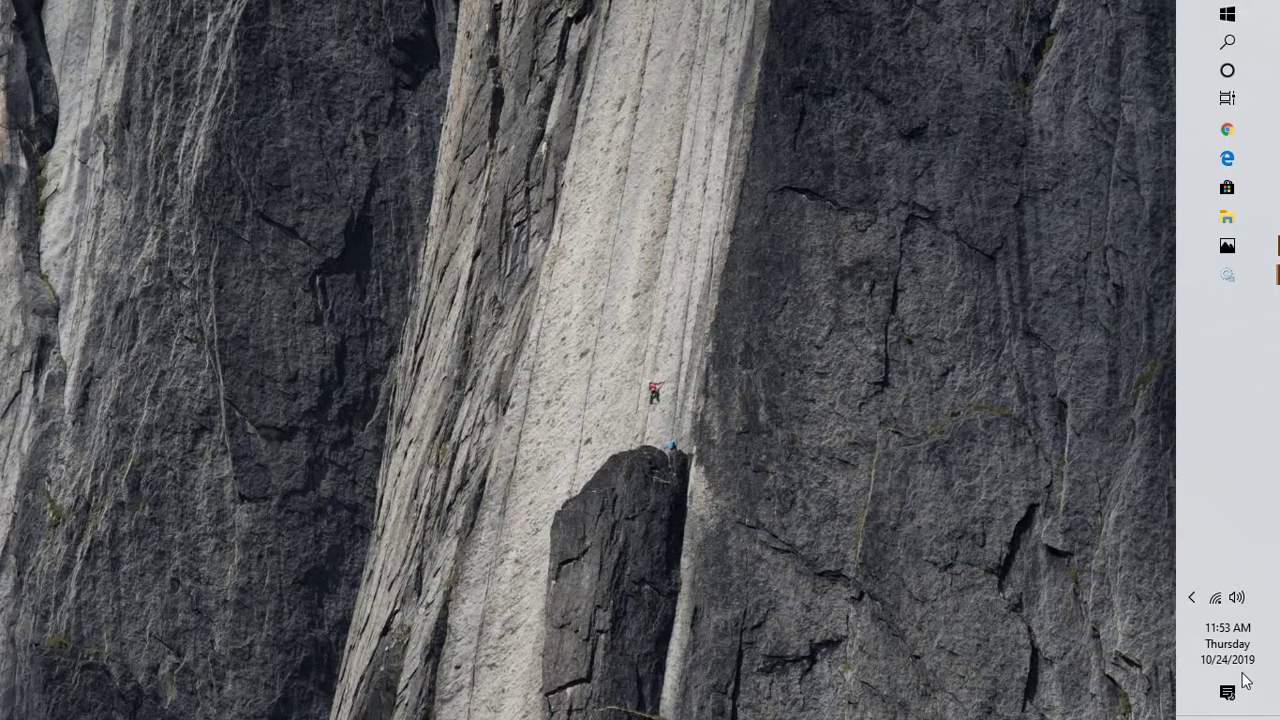
left_click(1197, 607)
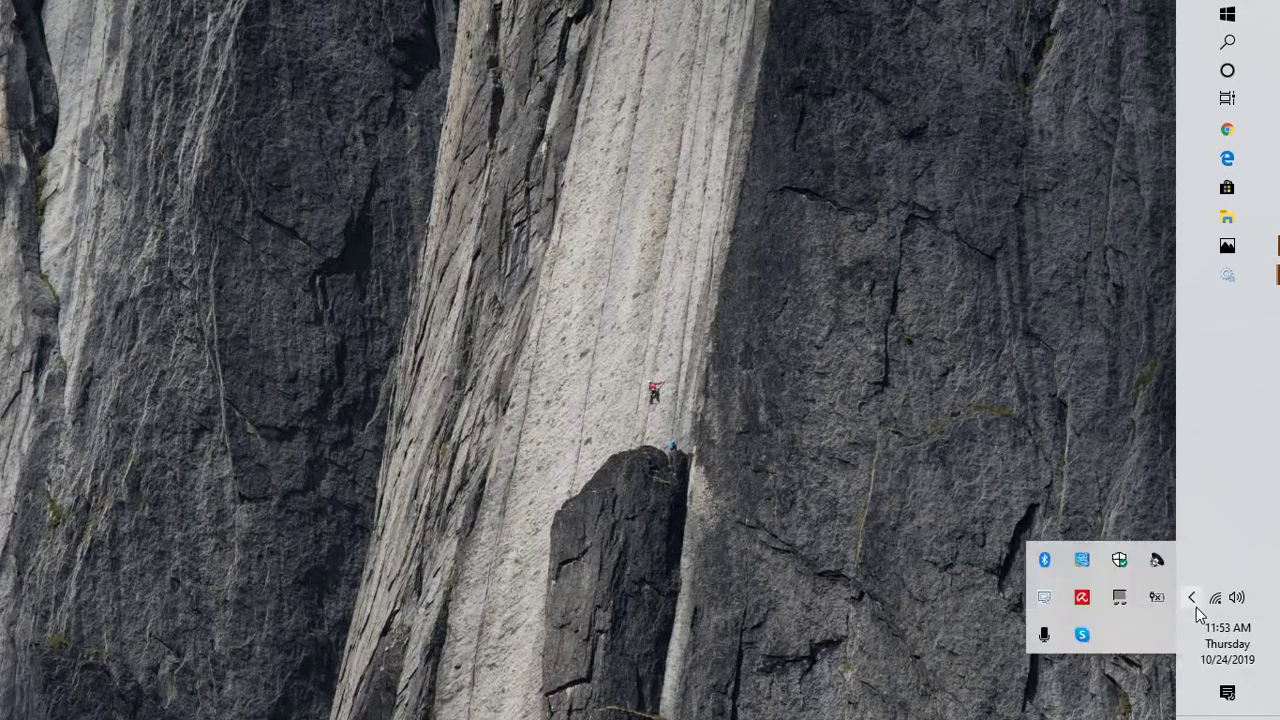
right_click(1093, 604)
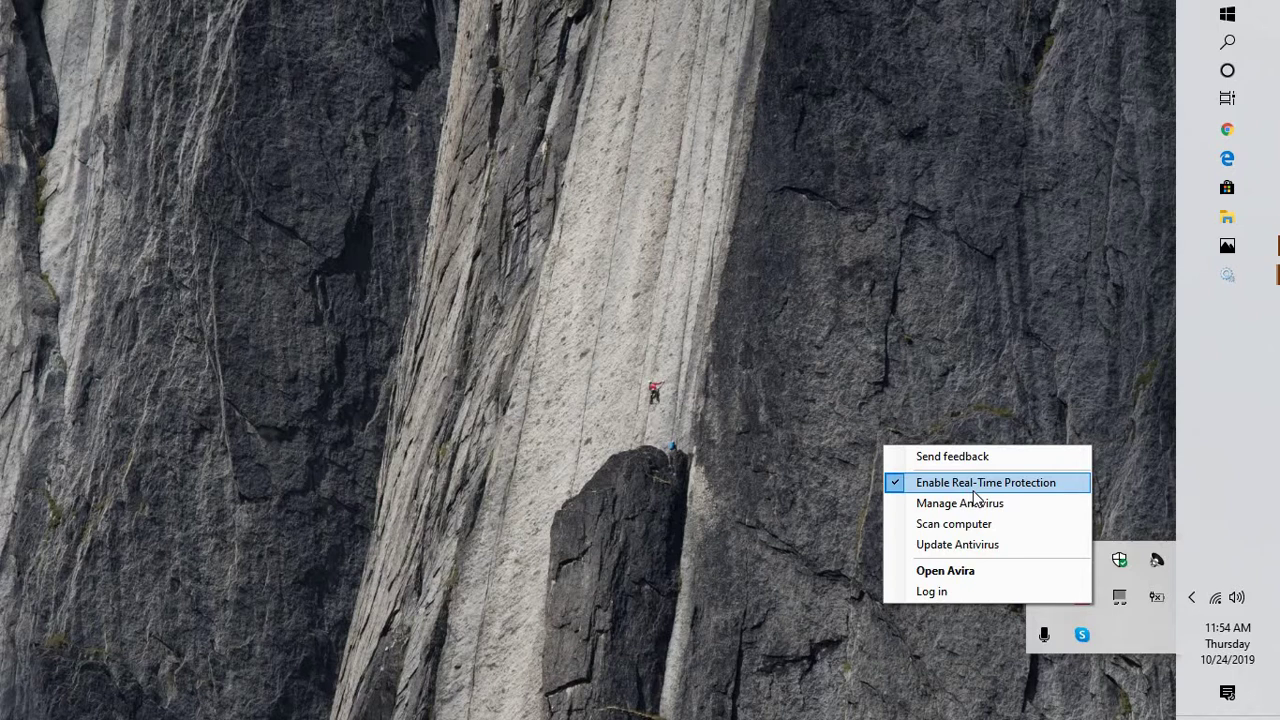
left_click(914, 524)
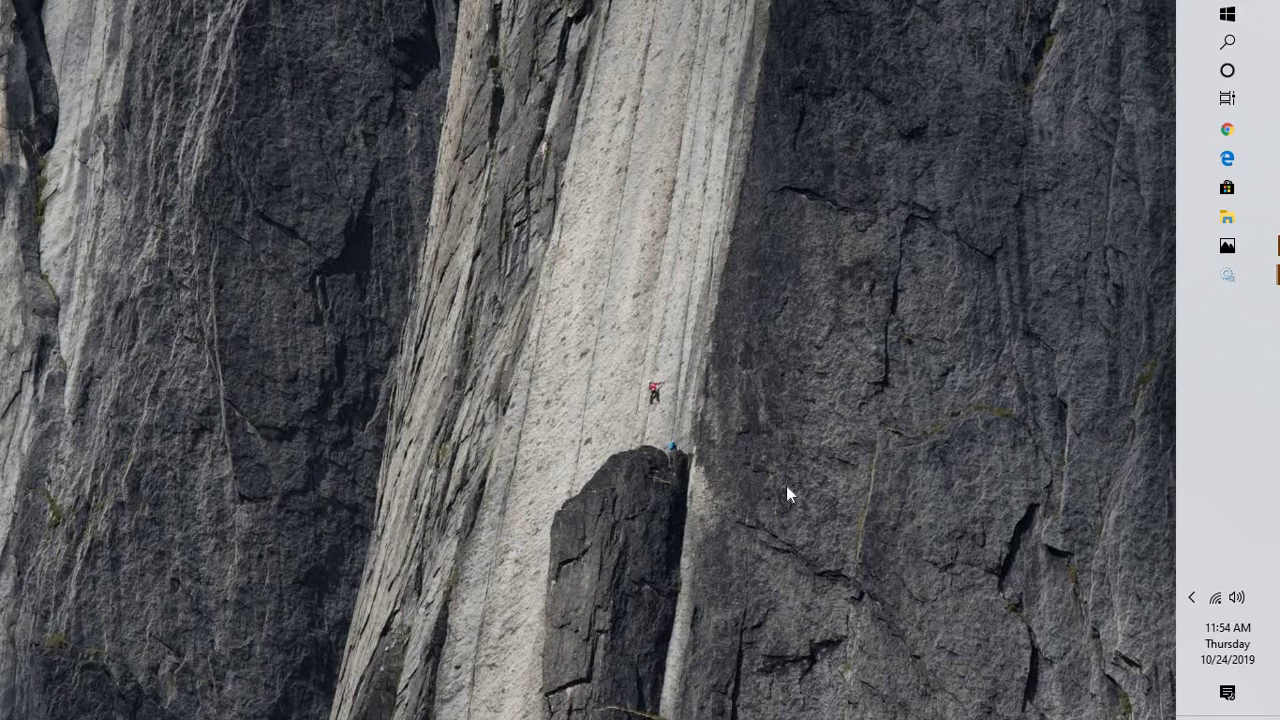
Search for the Run app and use it to open Network Connections with ncpa.cpl
left_click(1228, 44)
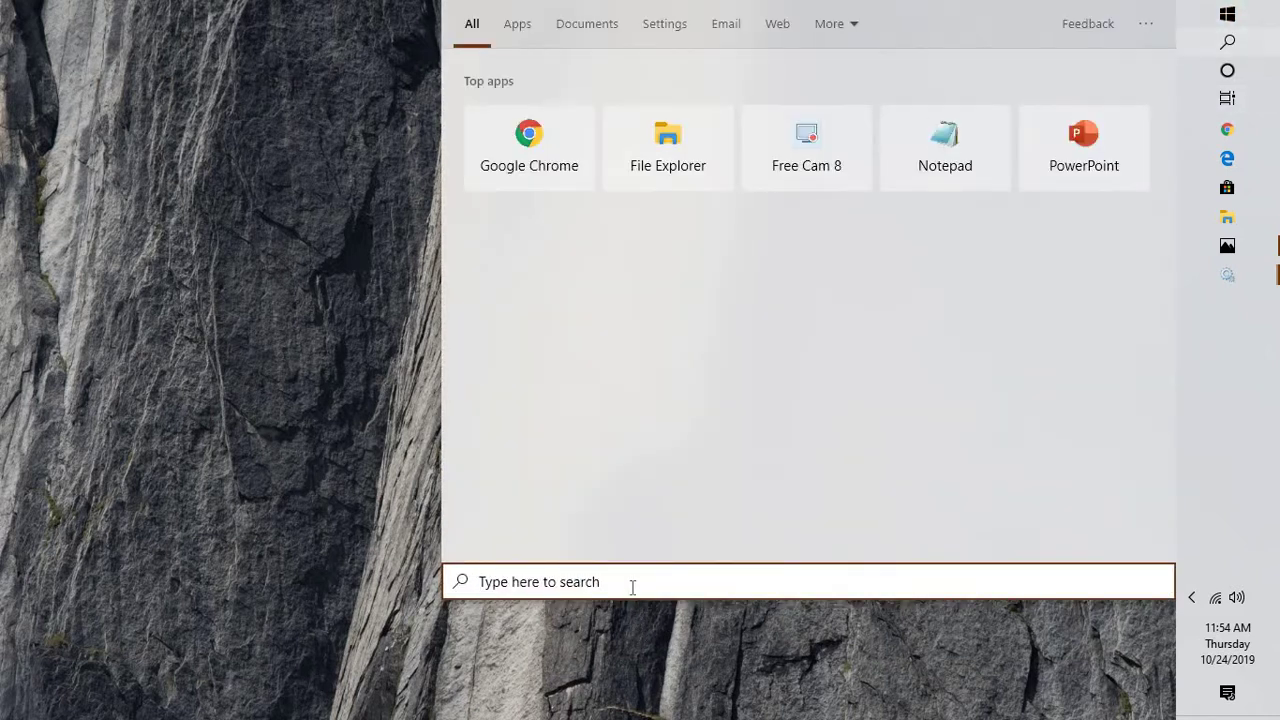
type("run")
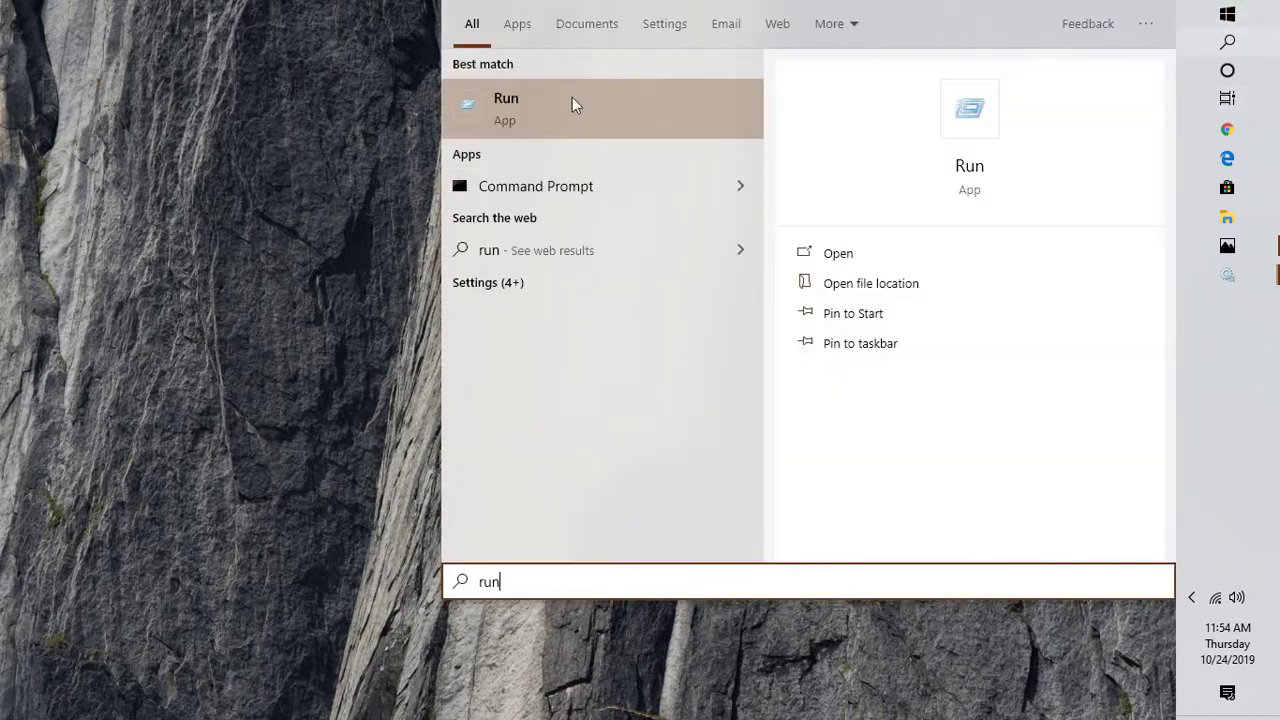
left_click(572, 100)
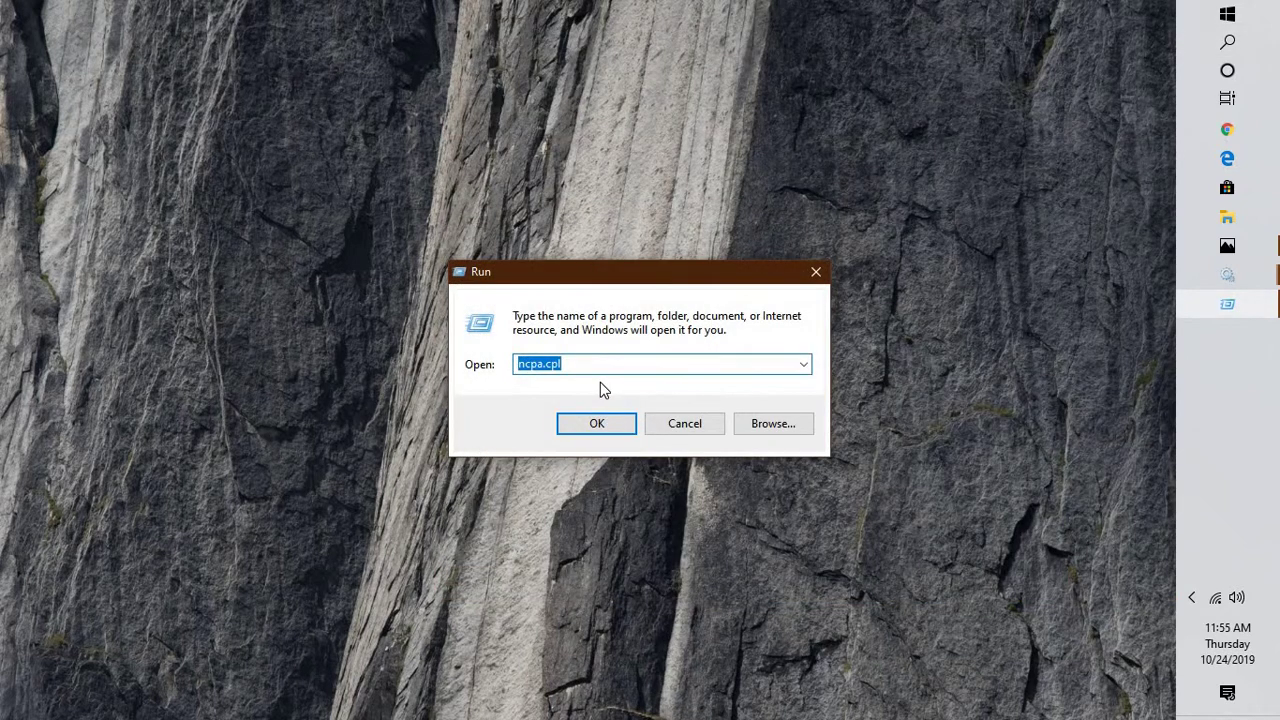
type("scpa")
key("BackSpace")
key("BackSpace")
key("BackSpace")
key("BackSpace")
type("n")
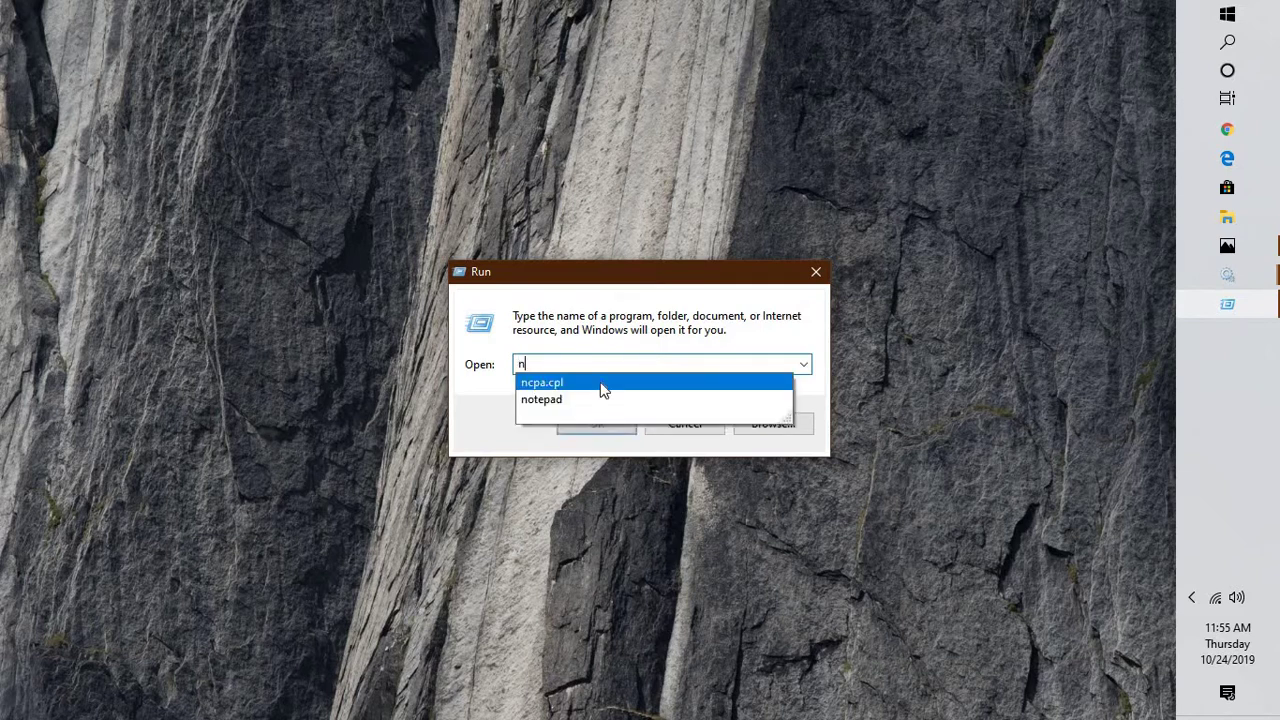
type("cpa.c")
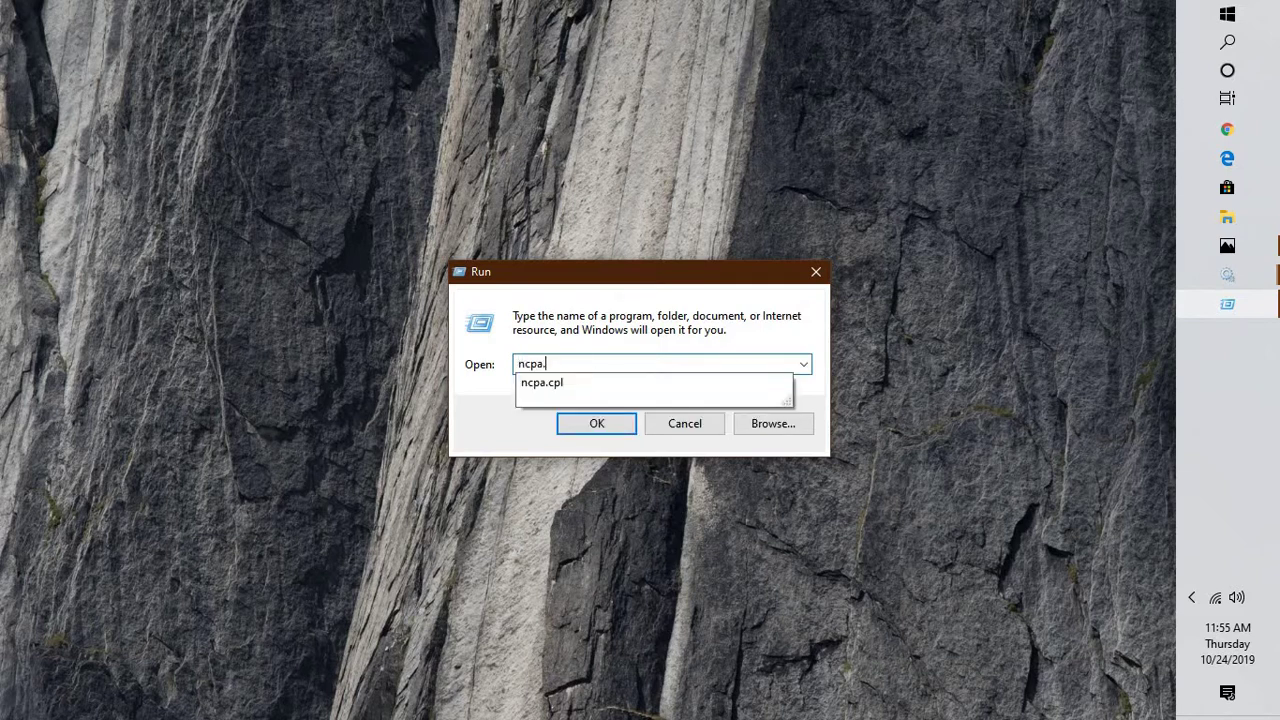
left_click(600, 382)
key("Return")
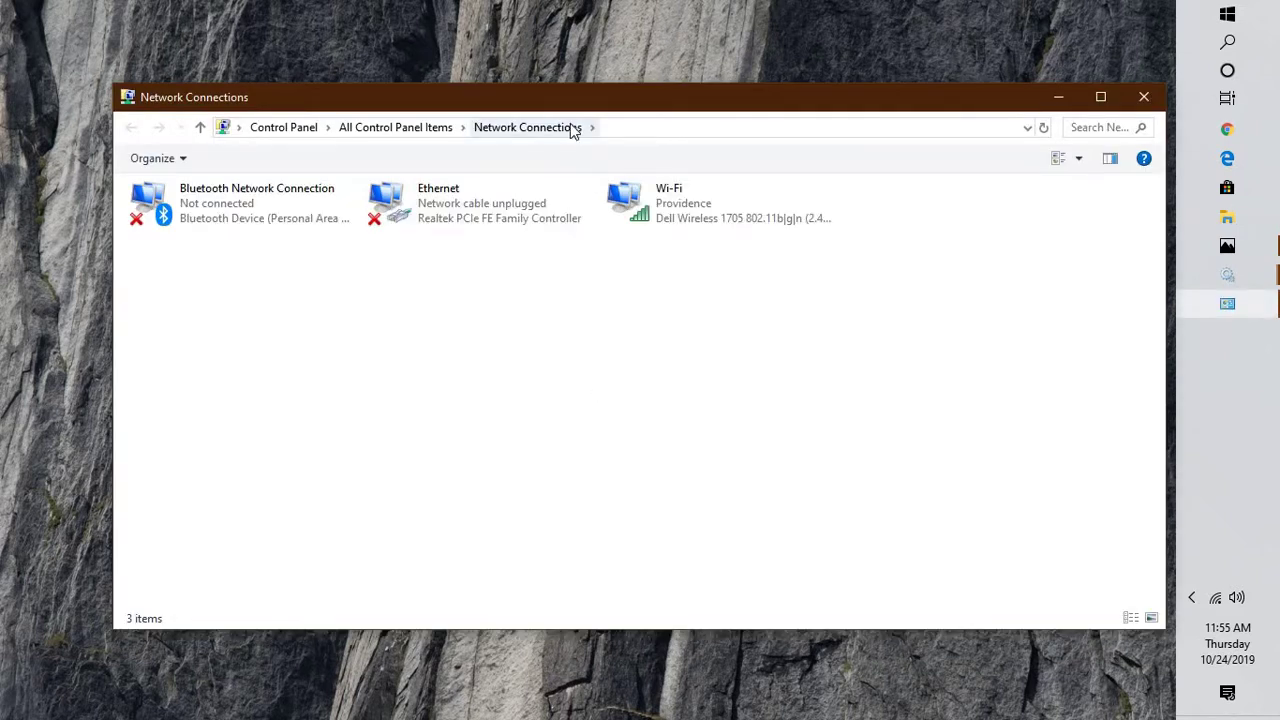
Open the Wi-Fi connection's Internet Protocol Version 4 (TCP/IPv4) properties and choose to use the following DNS server addresses
double_click(574, 102)
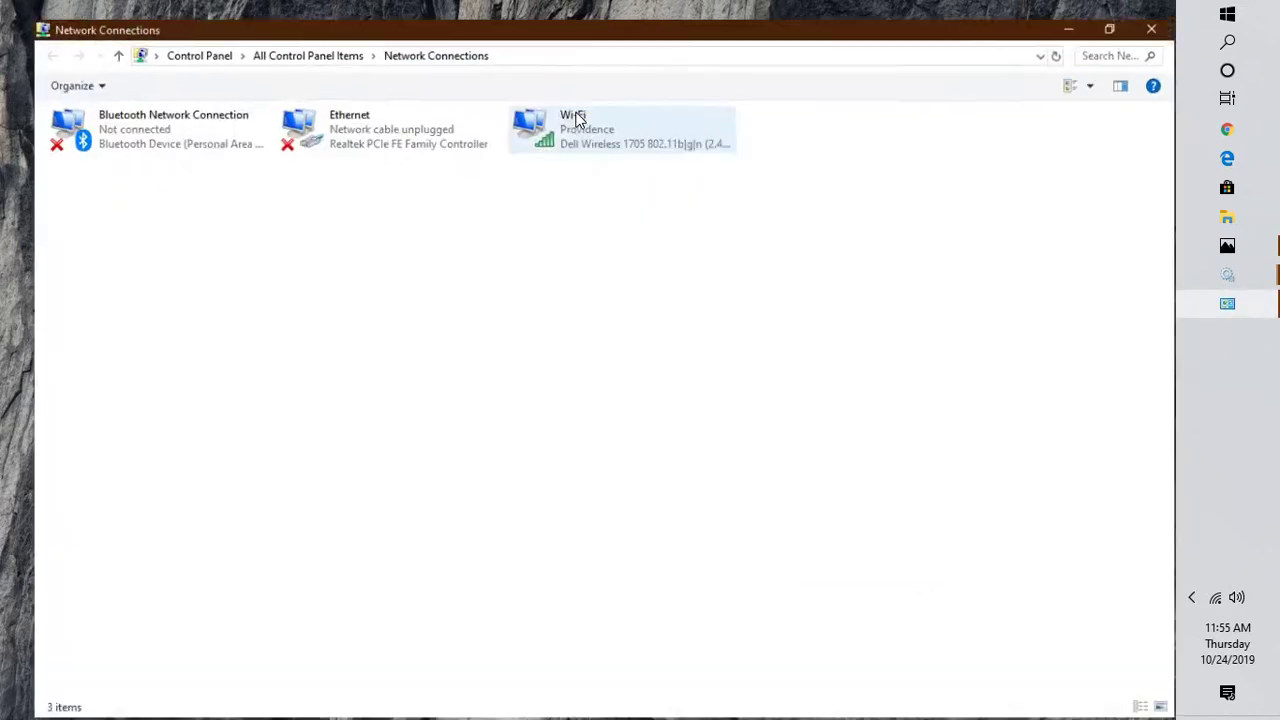
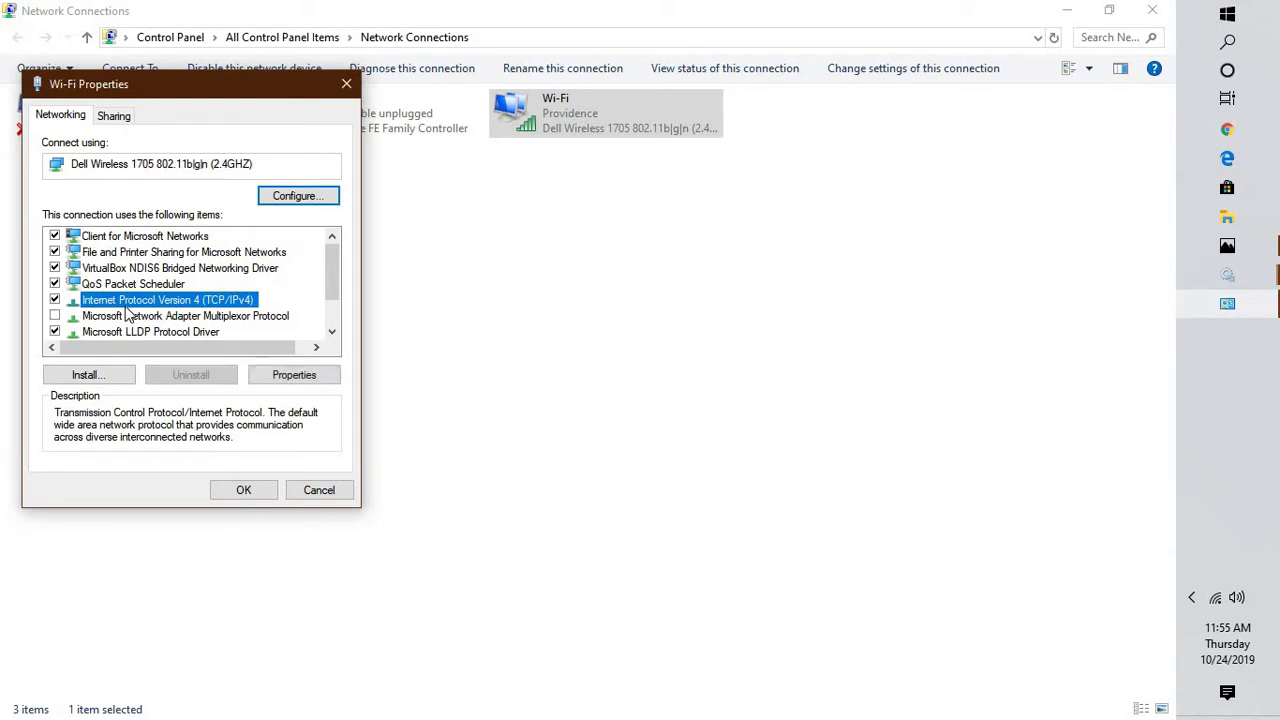
double_click(126, 306)
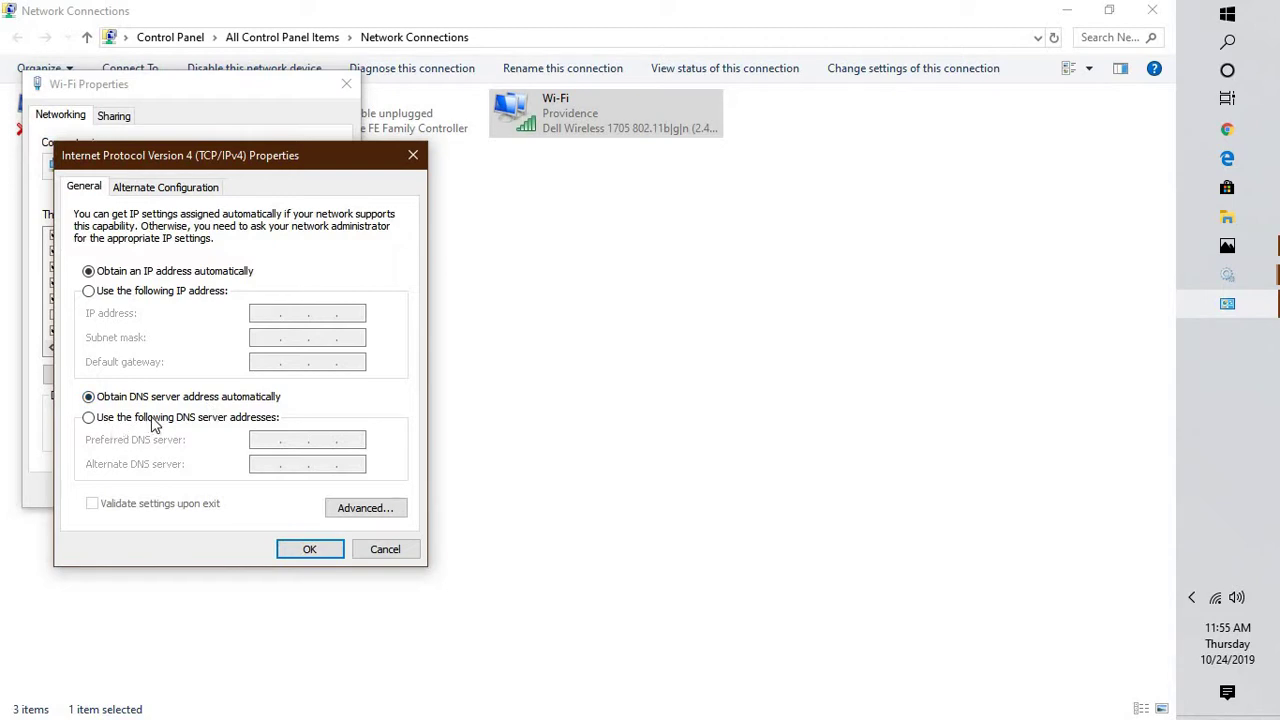
left_click(89, 418)
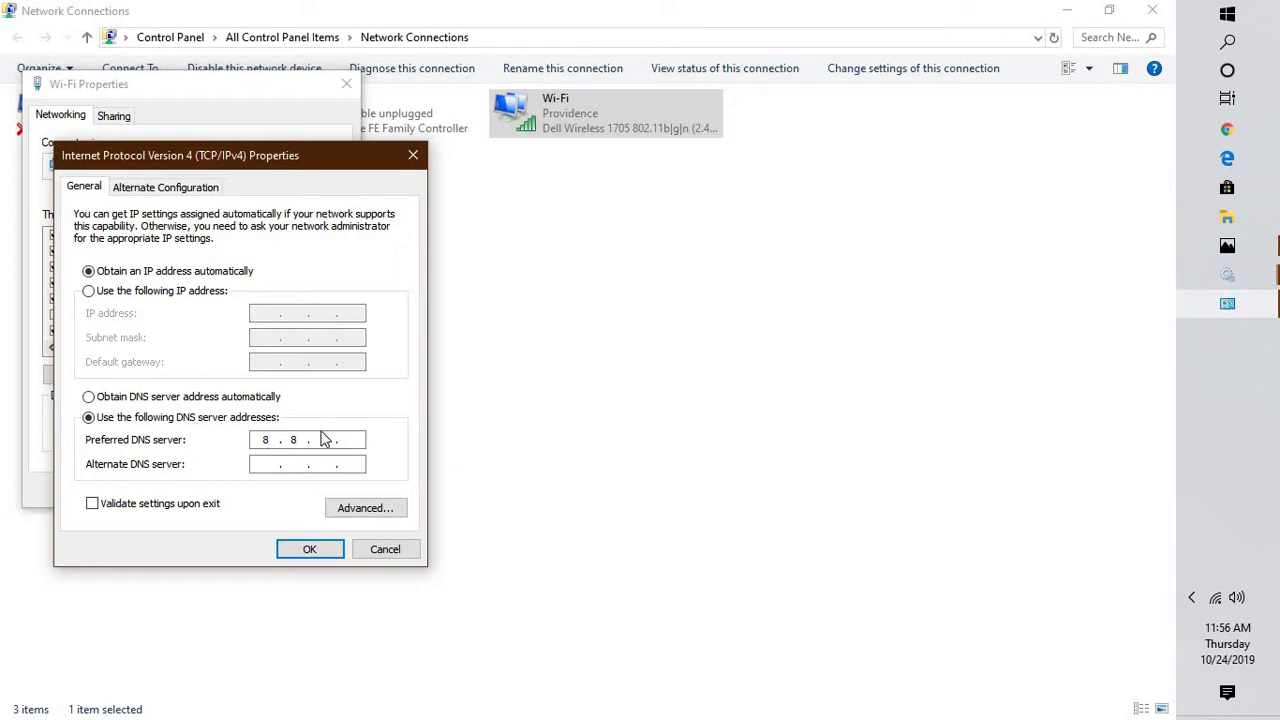
Enter the preferred DNS server address beginning 8.8, enable Validate settings upon exit, and confirm, closing Network Connections
type("8")
key("BackSpace")
left_click(93, 505)
left_click(303, 553)
key("Return")
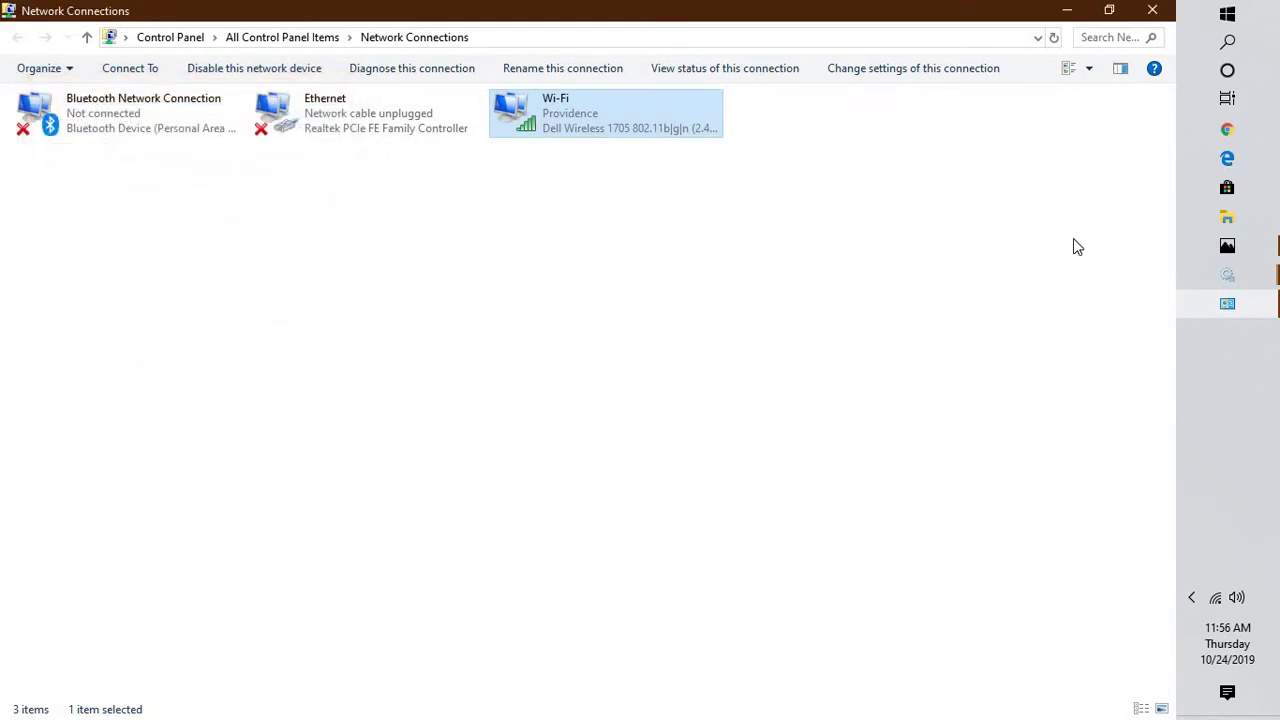
left_click(1152, 10)
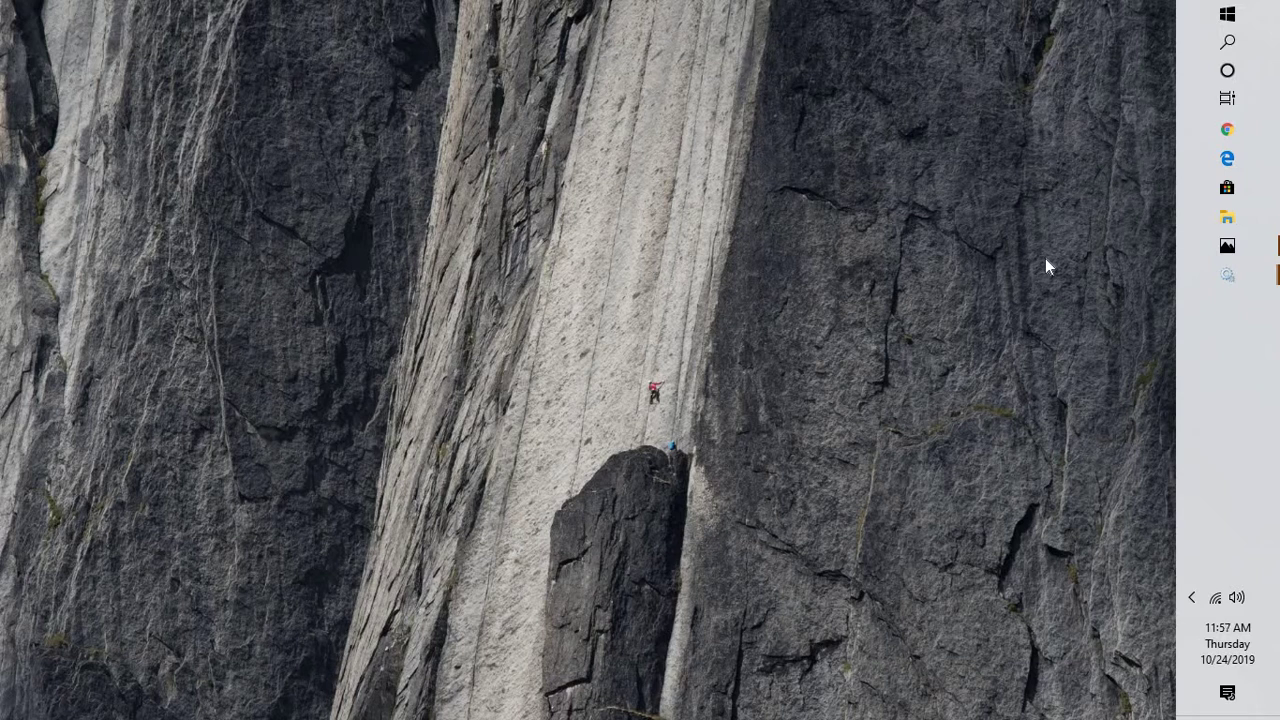
Search Windows for services.msc, open the Services app and maximize its window
key("super+r")
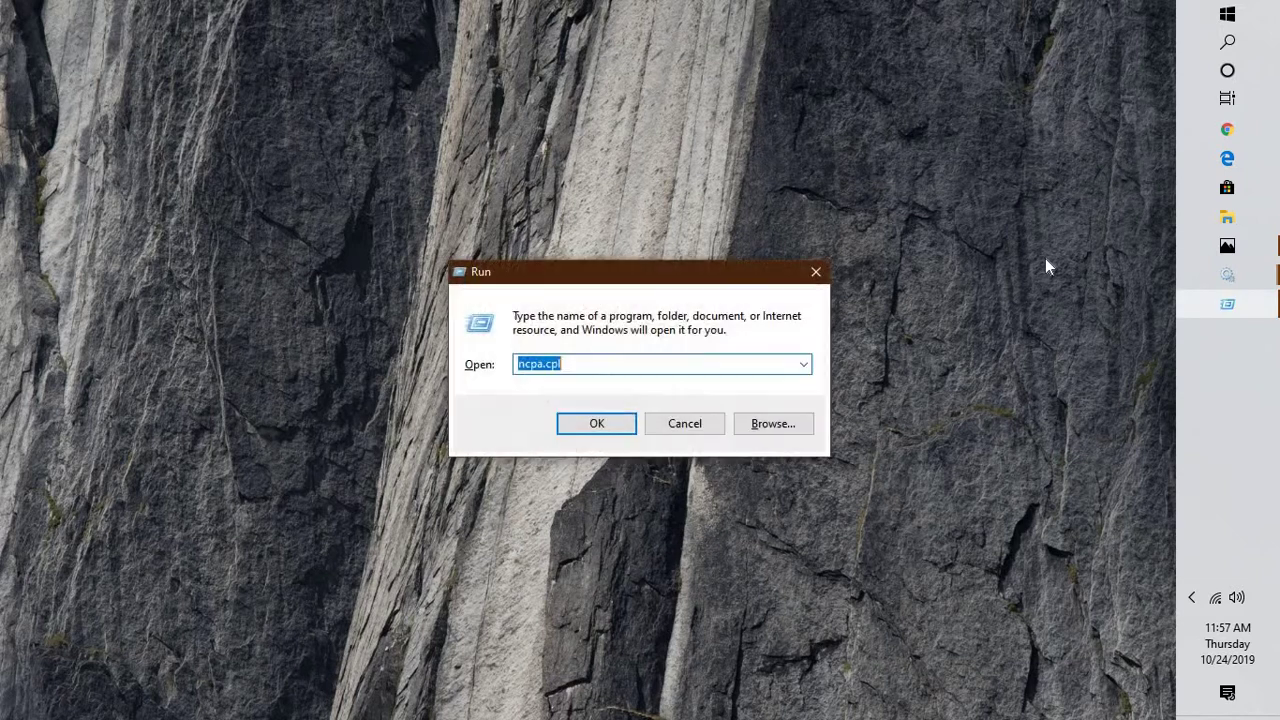
key("Escape")
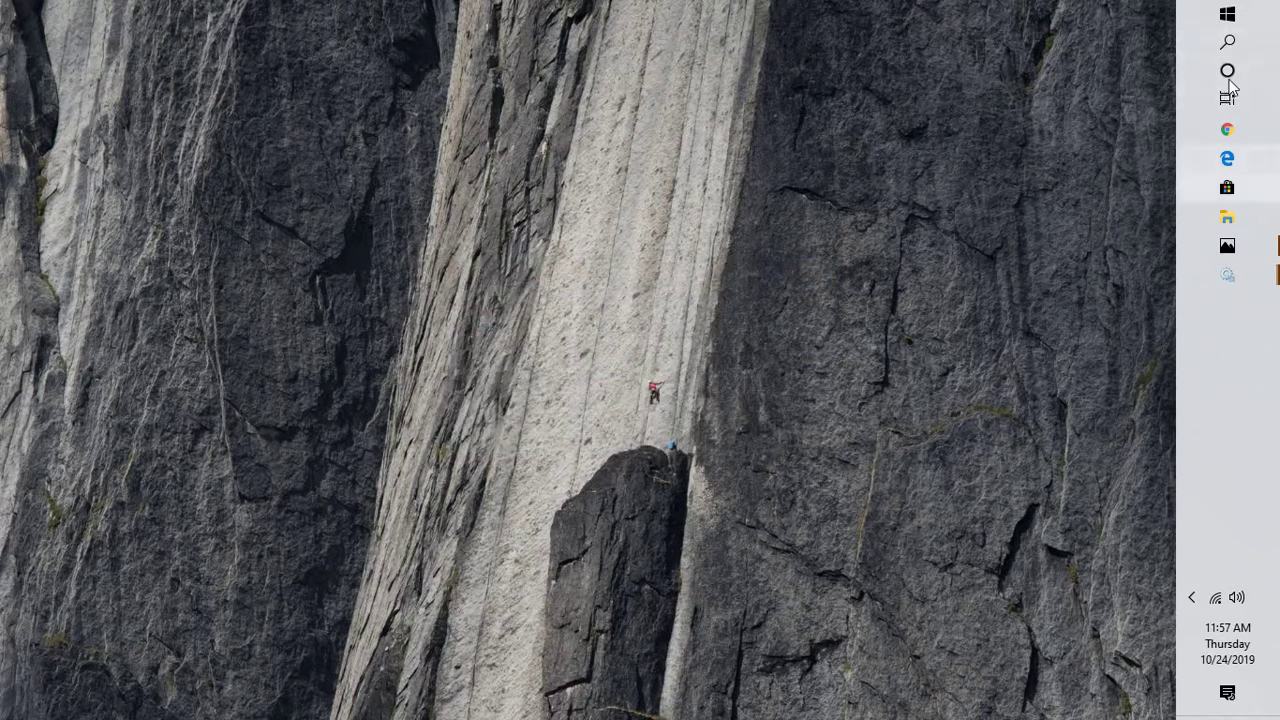
left_click(1227, 42)
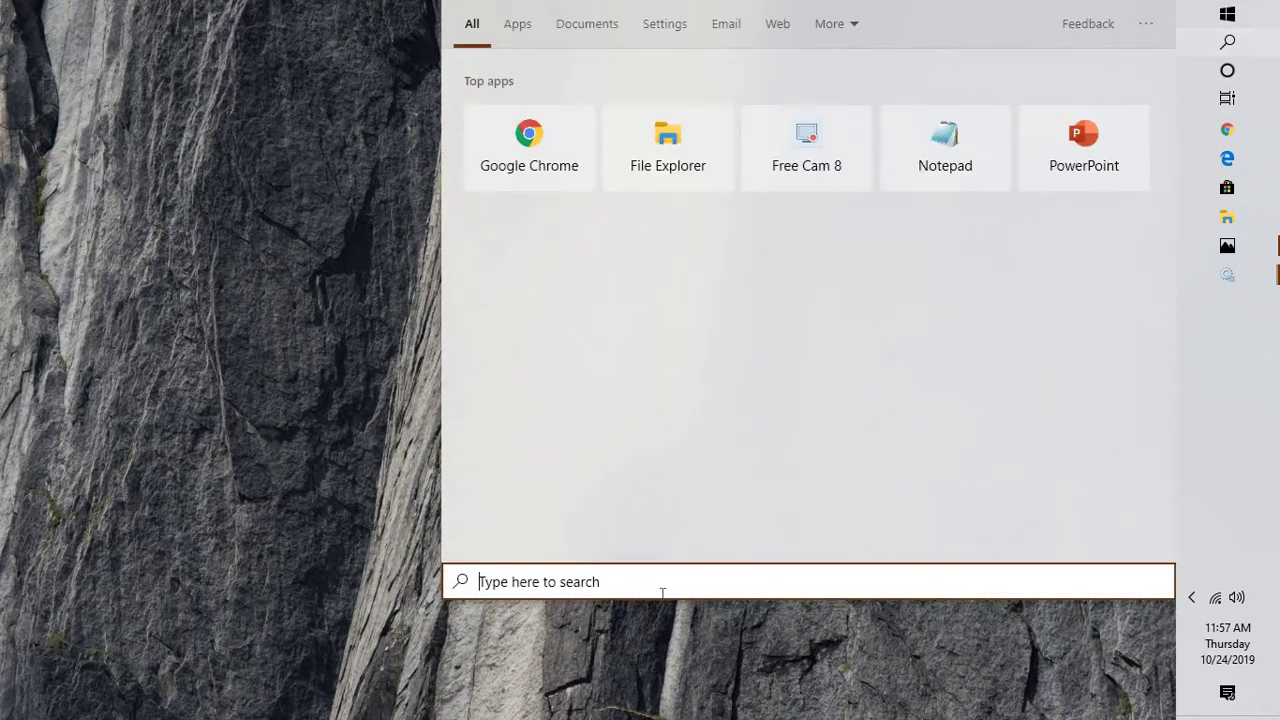
type("run")
key("BackSpace")
key("BackSpace")
key("BackSpace")
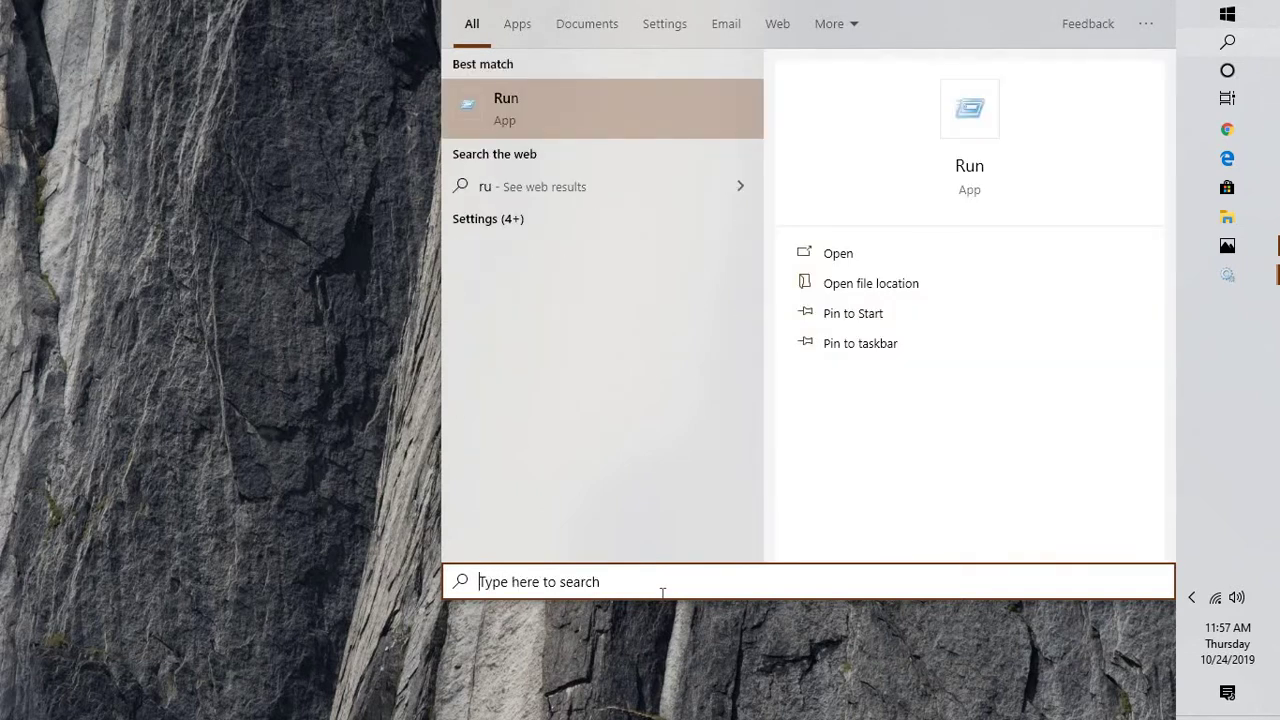
type("services")
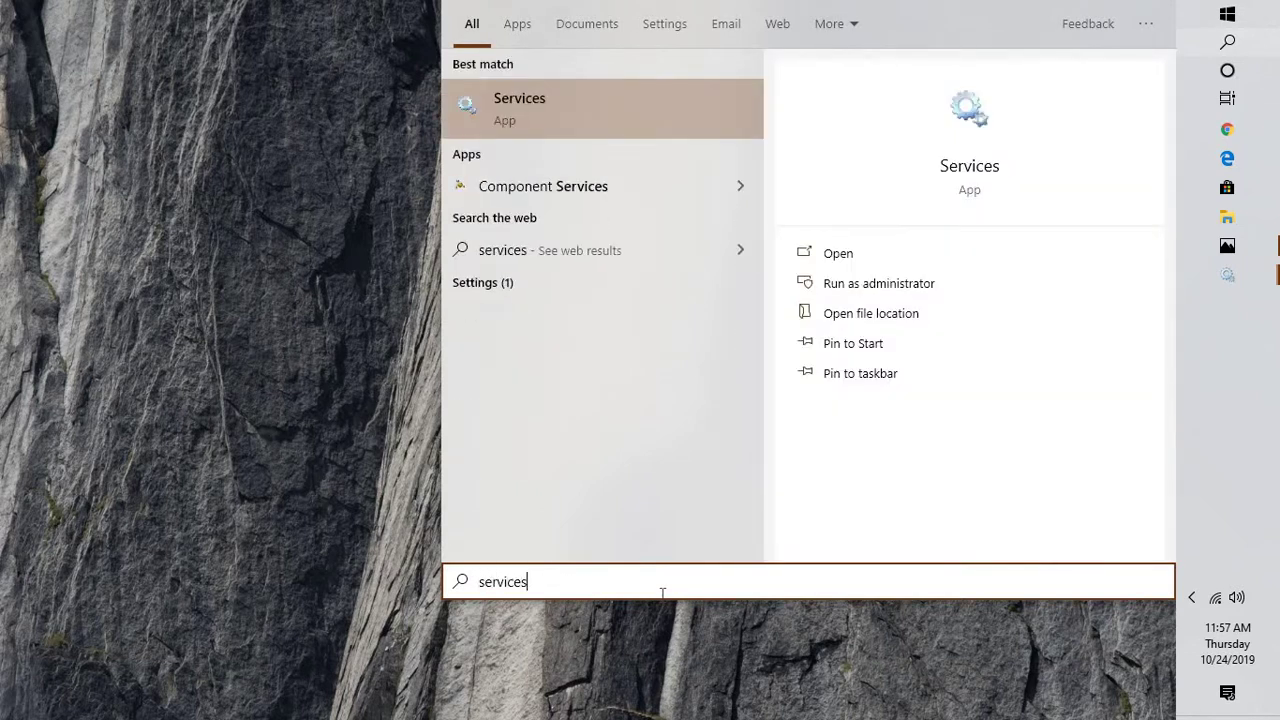
type(".msc")
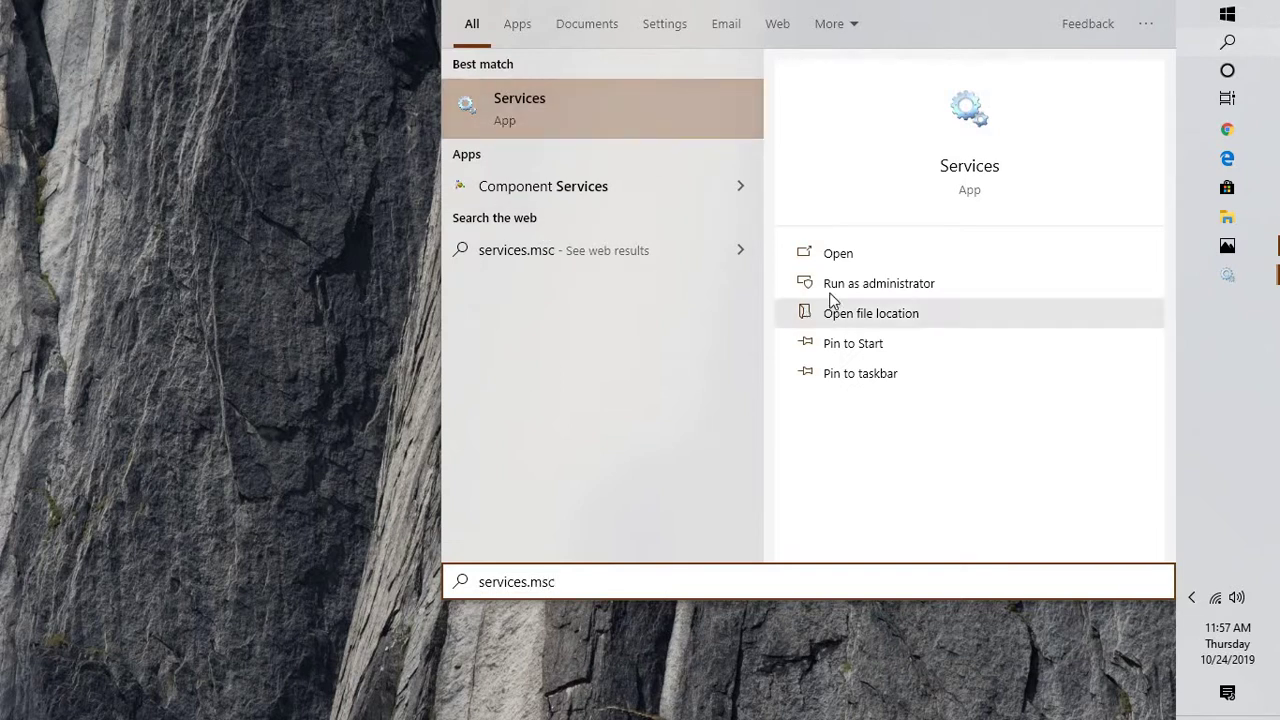
left_click(839, 259)
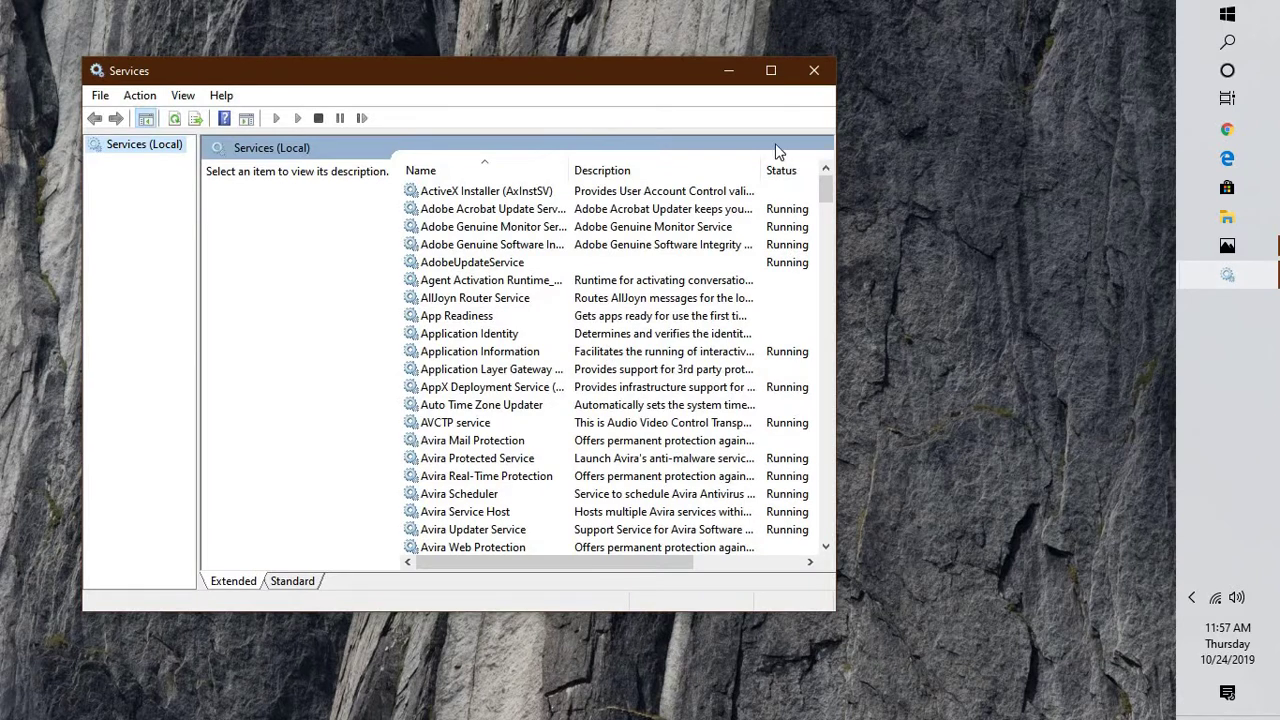
left_click(771, 72)
Jump to the services whose names begin with Win and look through the Windows services for Windows Installer and Windows Update
left_click(381, 578)
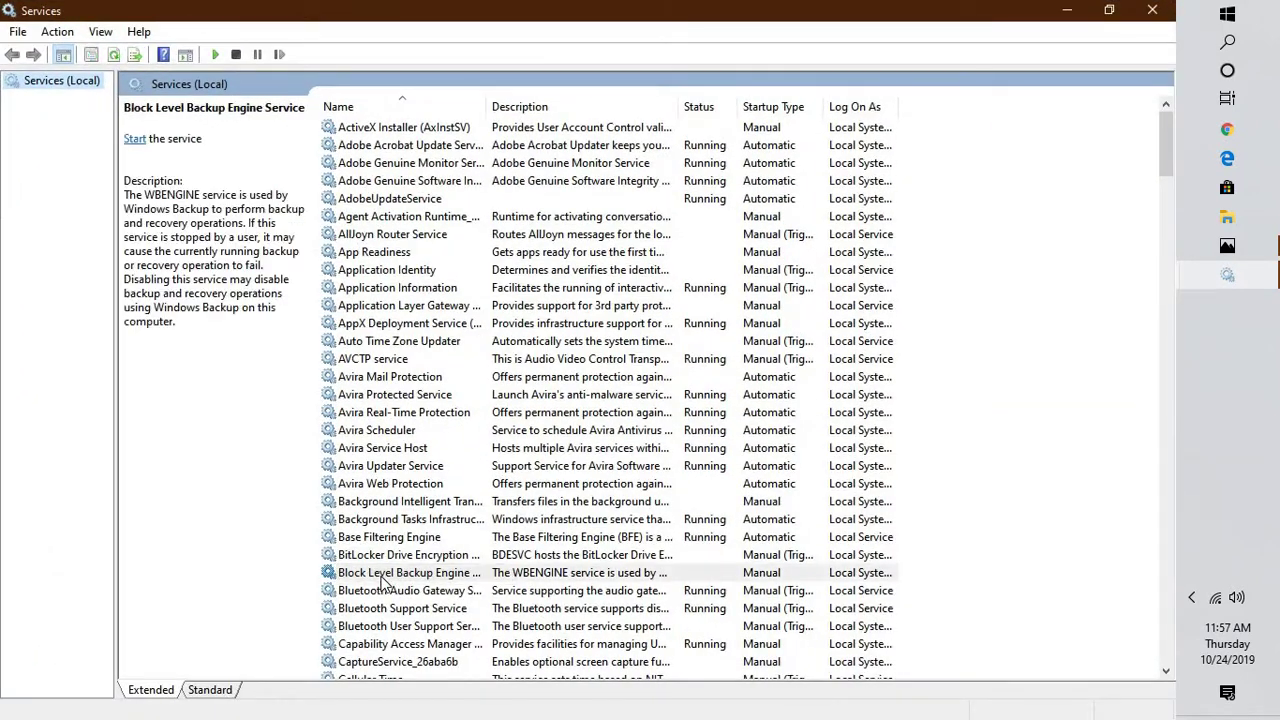
type("win")
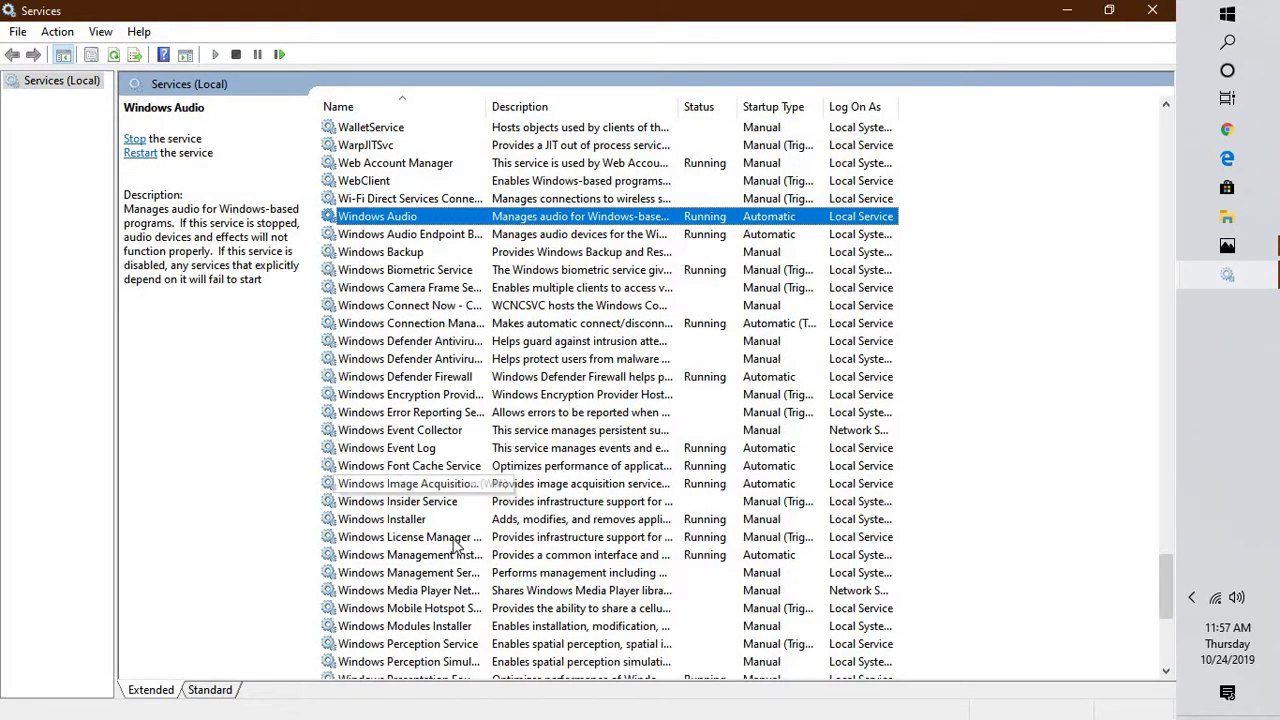
left_click(432, 517)
key("Down")
key("Down")
key("Down")
key("Down")
key("Down")
key("Down")
key("Down")
key("Down")
key("Down")
key("Down")
key("Down")
key("Down")
key("Down")
key("Down")
key("Down")
key("Down")
key("Down")
key("Down")
key("Down")
key("Down")
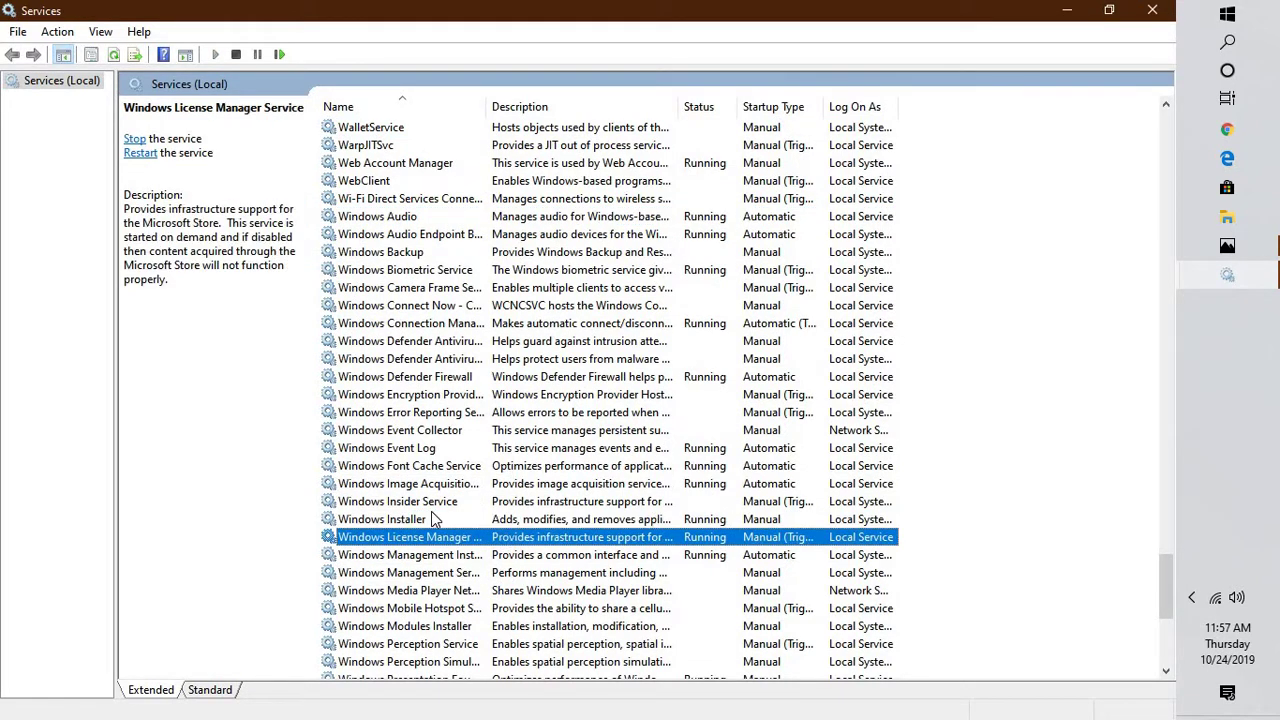
key("Up")
key("Up")
key("Up")
key("Up")
key("Up")
key("Up")
key("Up")
key("Up")
key("Up")
key("Up")
key("Up")
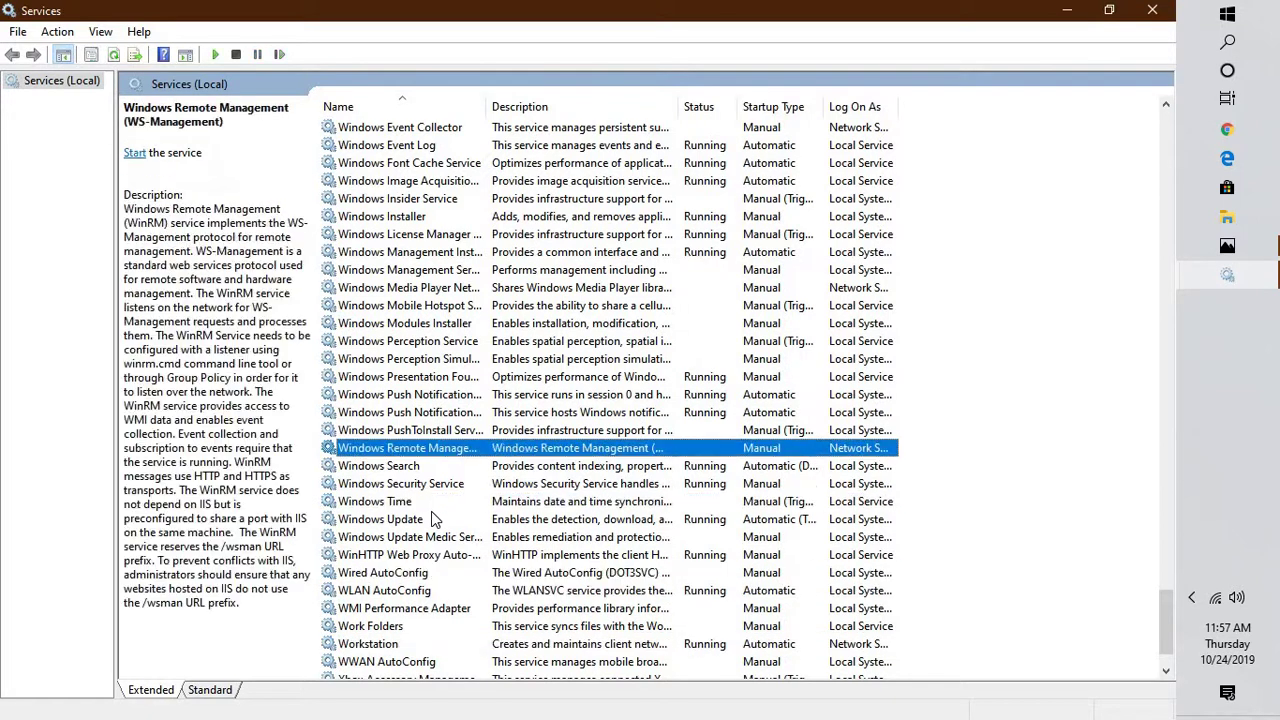
key("Down")
key("Return")
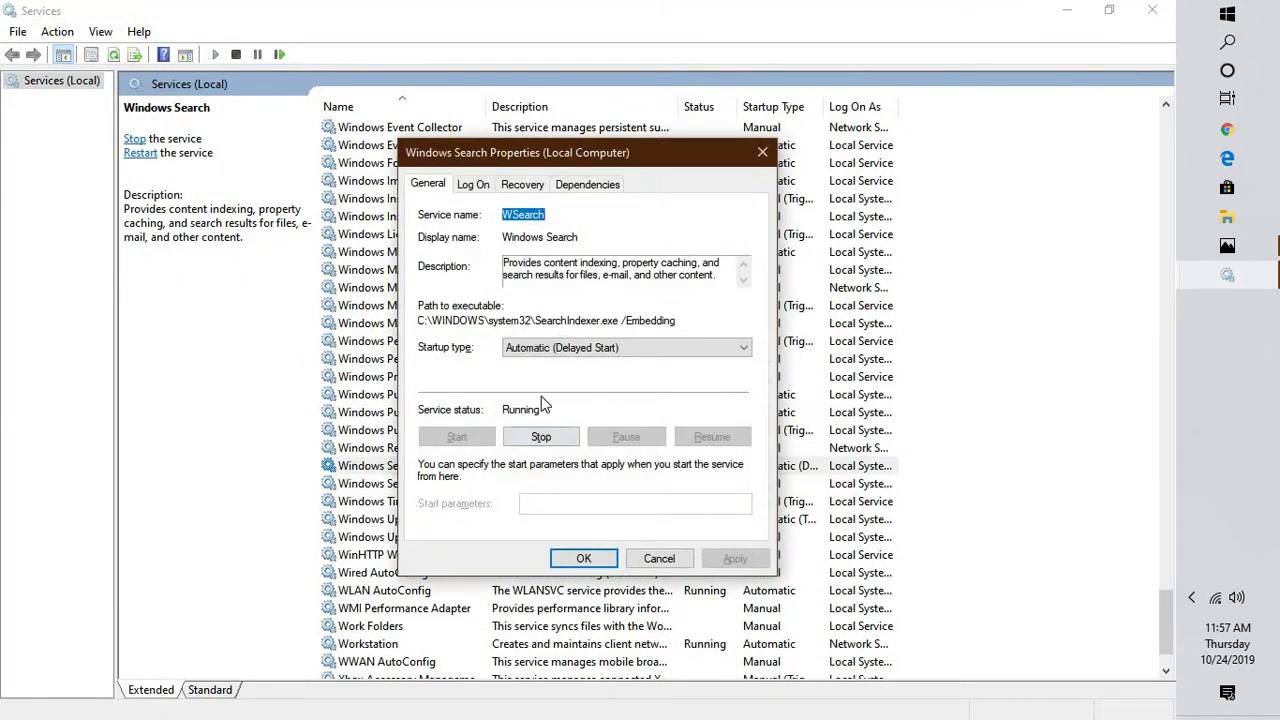
key("Escape")
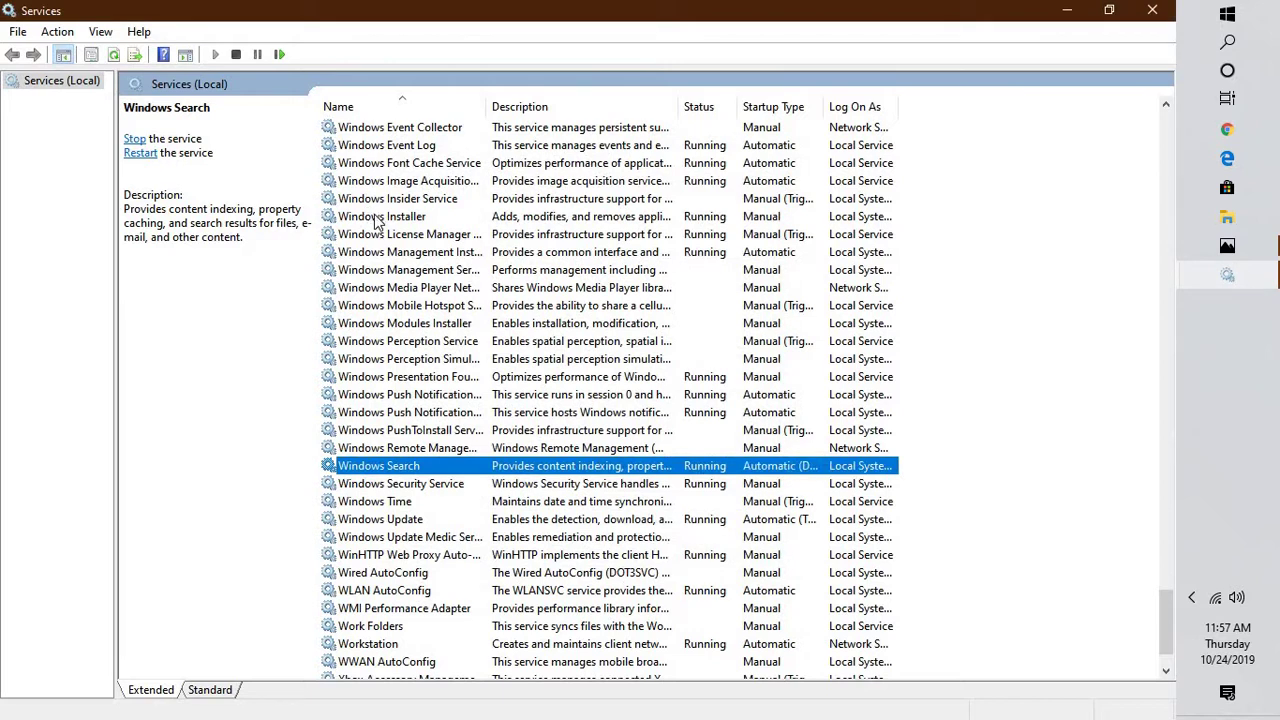
Select the Windows Installer service to check its status, and close the Services console
left_click(377, 218)
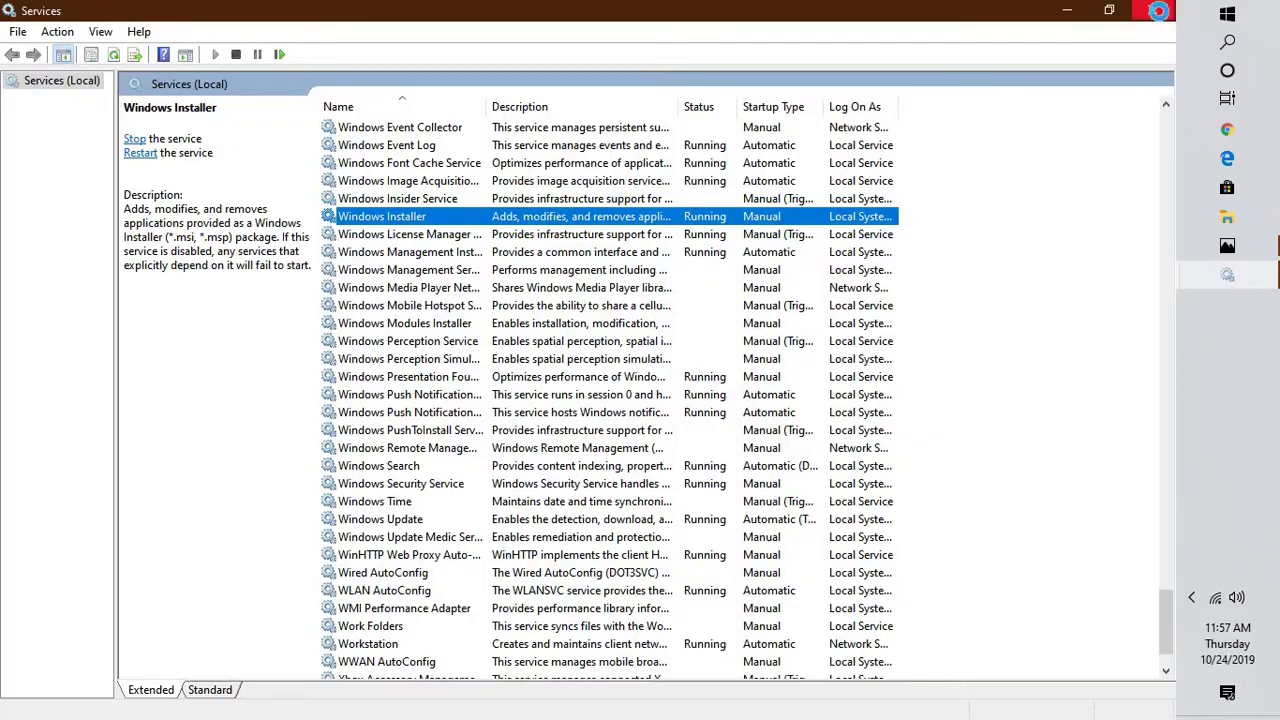
left_click(1161, 20)
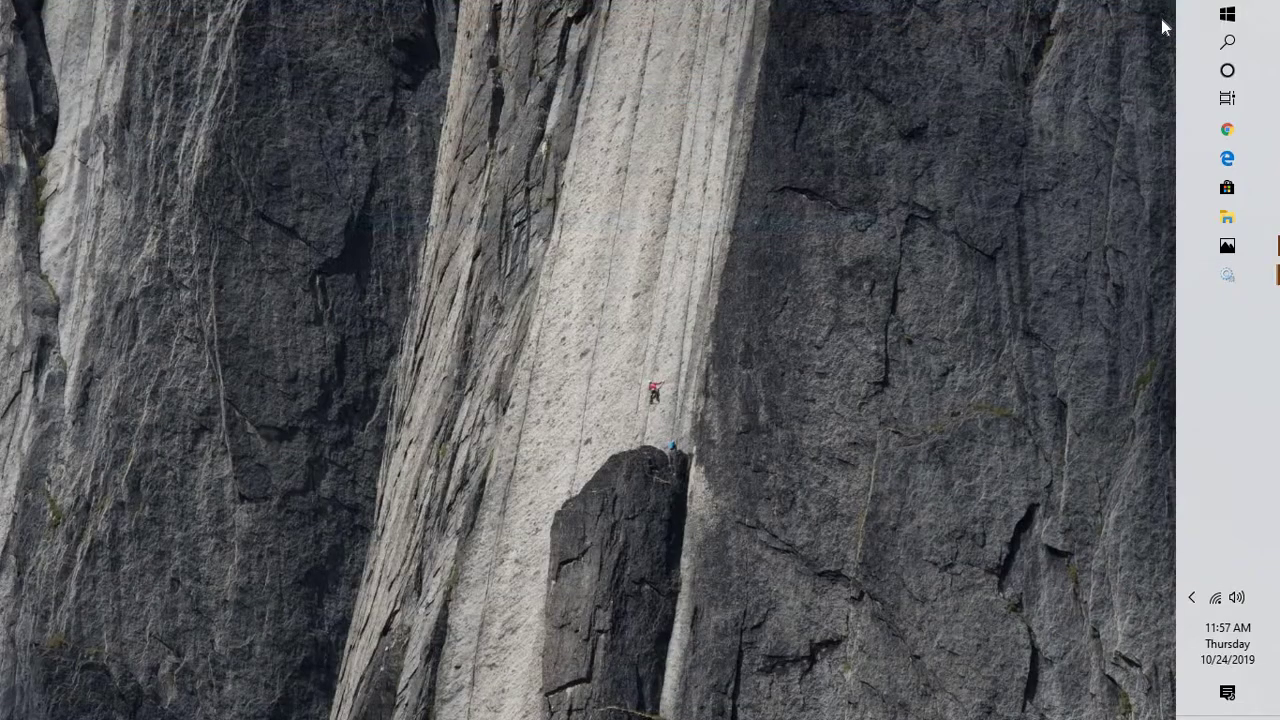
Open Windows Settings and go to the Troubleshoot page of Update & Security
right_click(1226, 18)
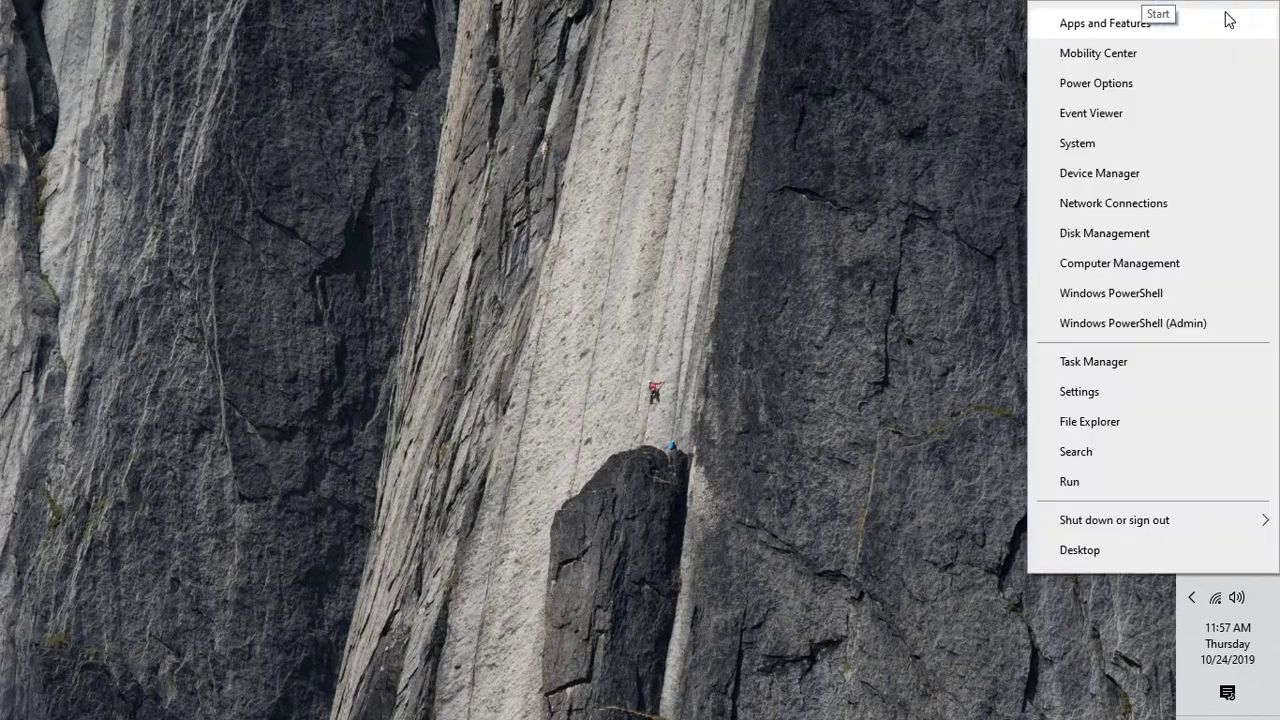
left_click(1094, 393)
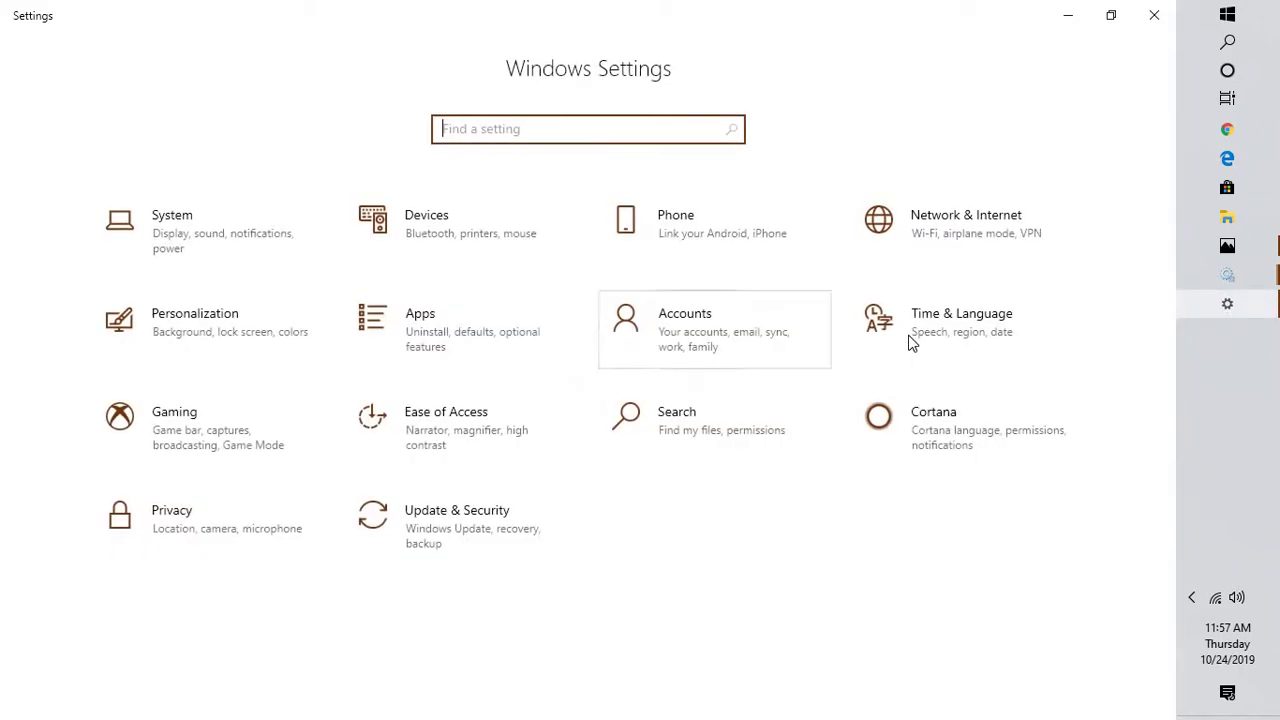
left_click(447, 537)
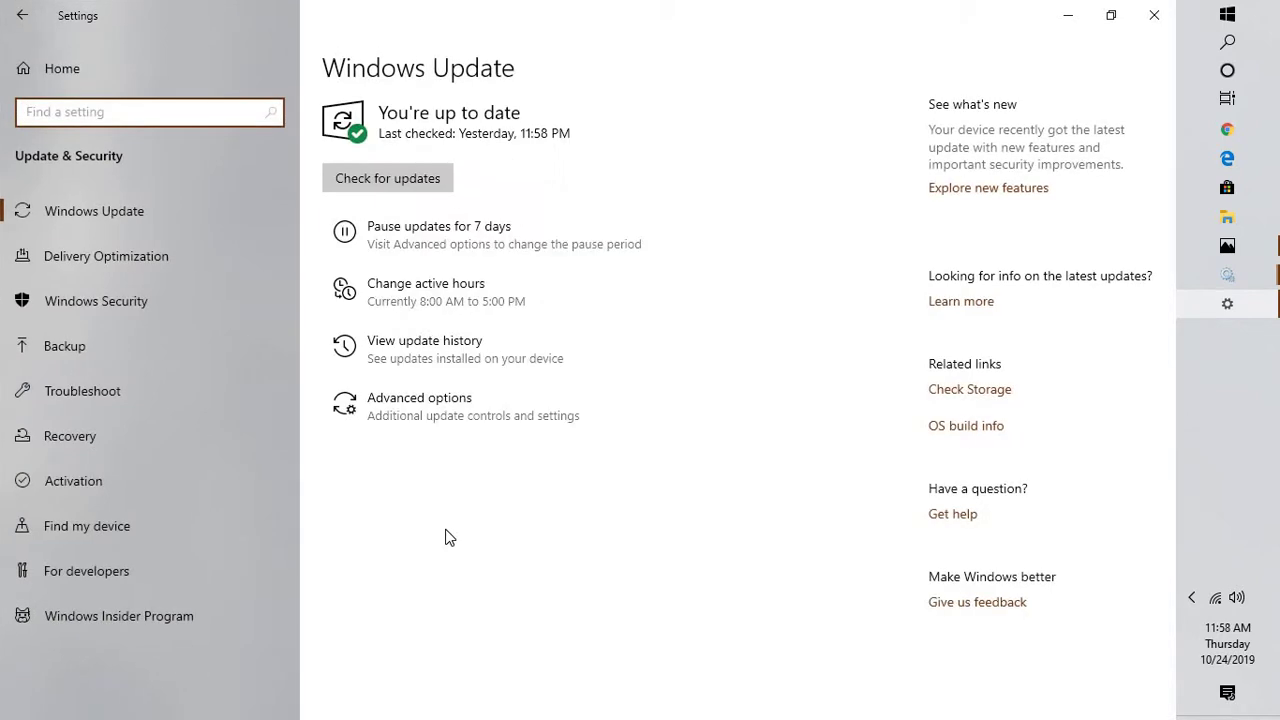
left_click(92, 406)
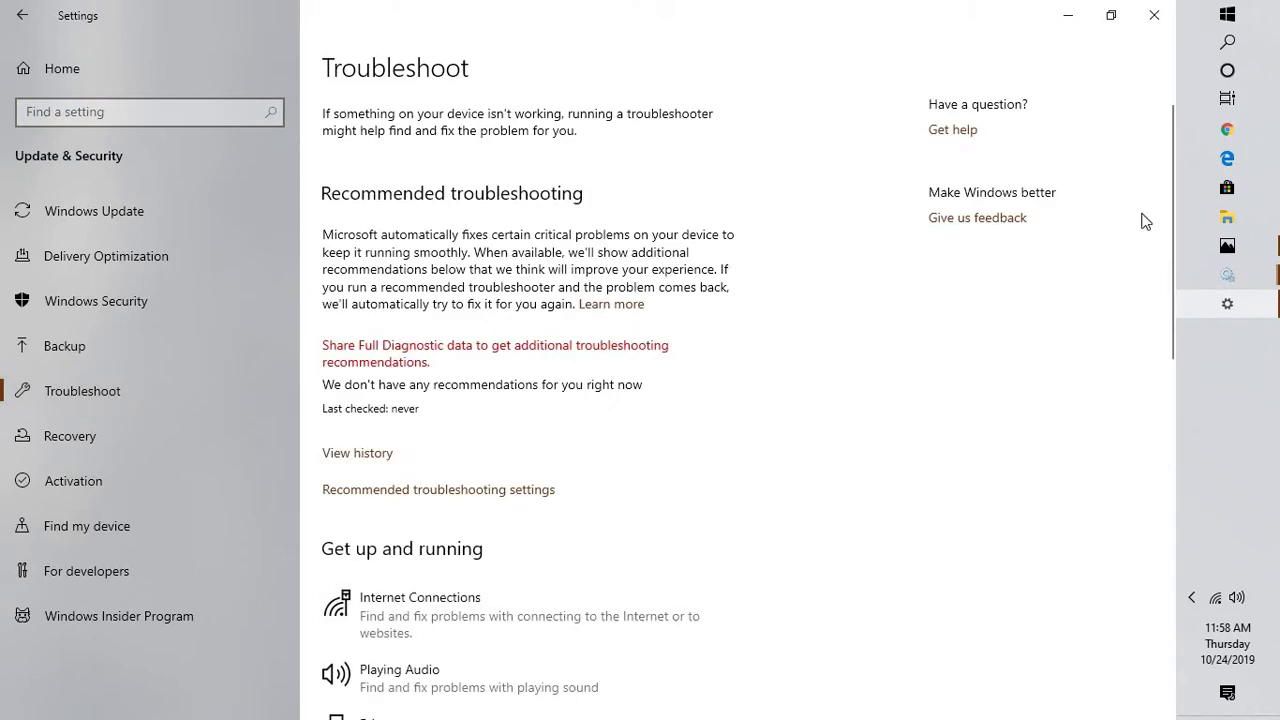
Find the Windows Update troubleshooter under Get up and running and run it
scroll(1146, 474, "down", 7)
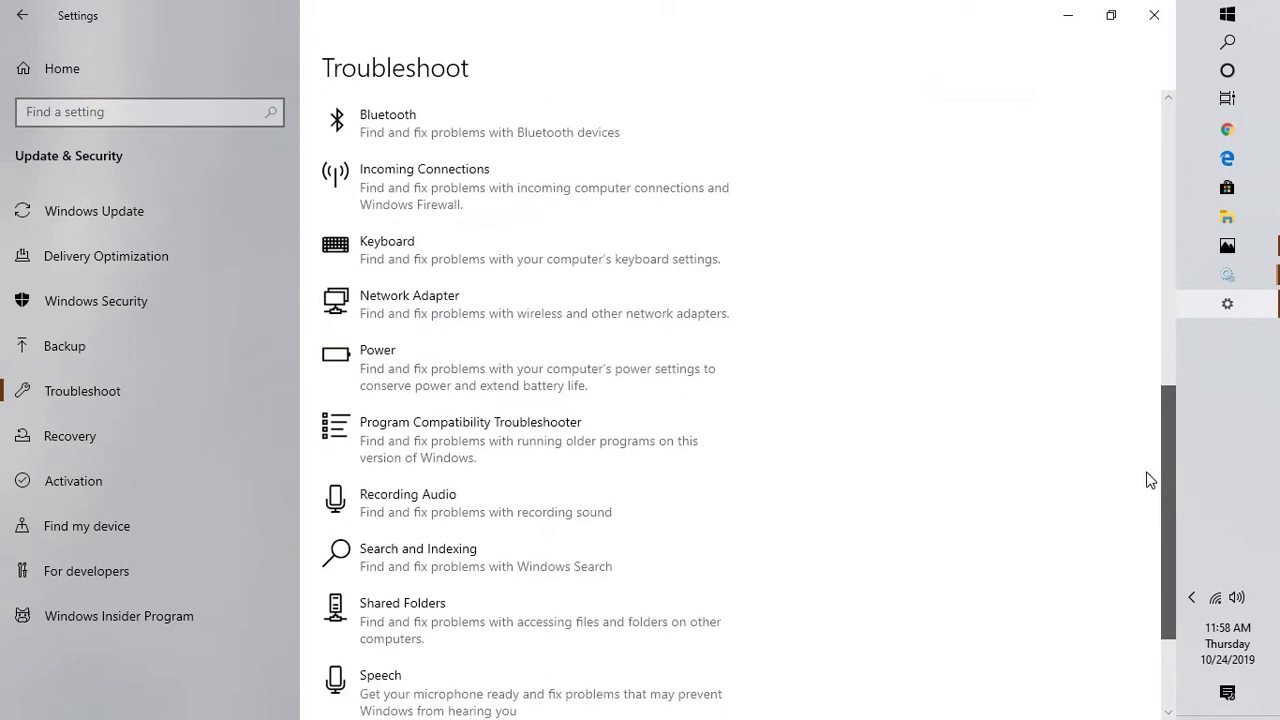
scroll(1145, 510, "down", 4)
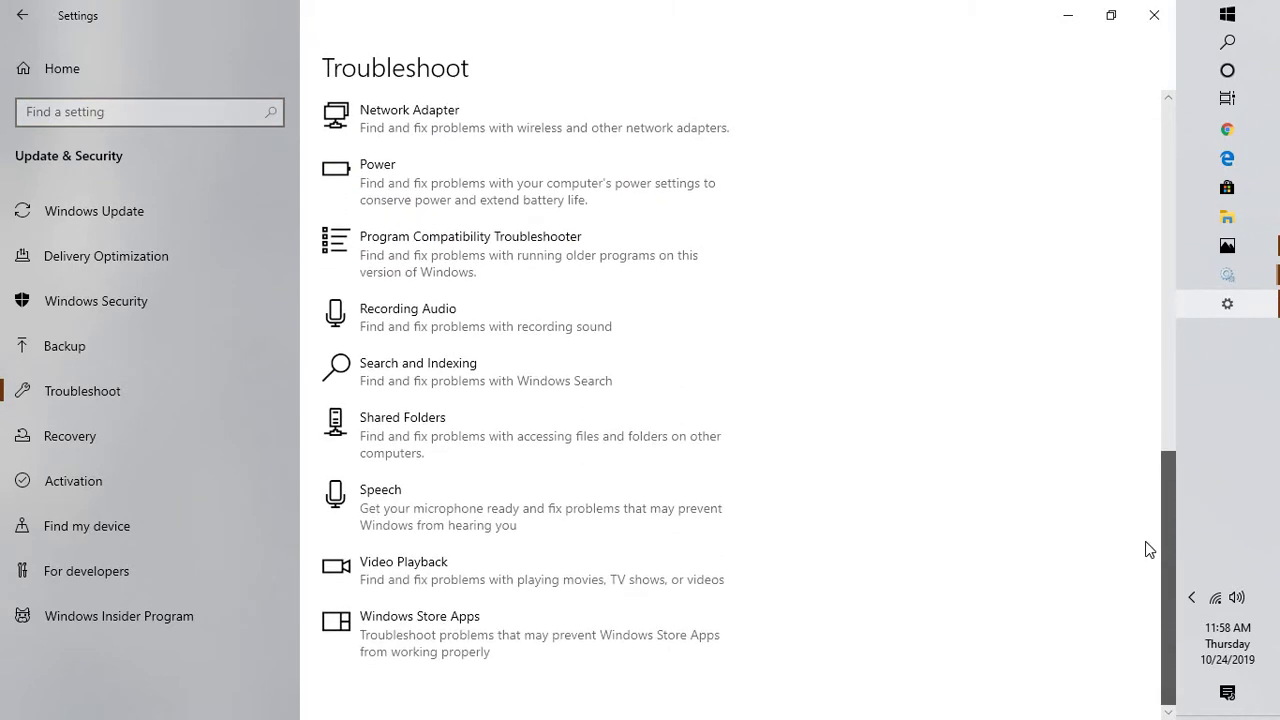
scroll(1145, 536, "up", 2)
scroll(1150, 484, "up", 4)
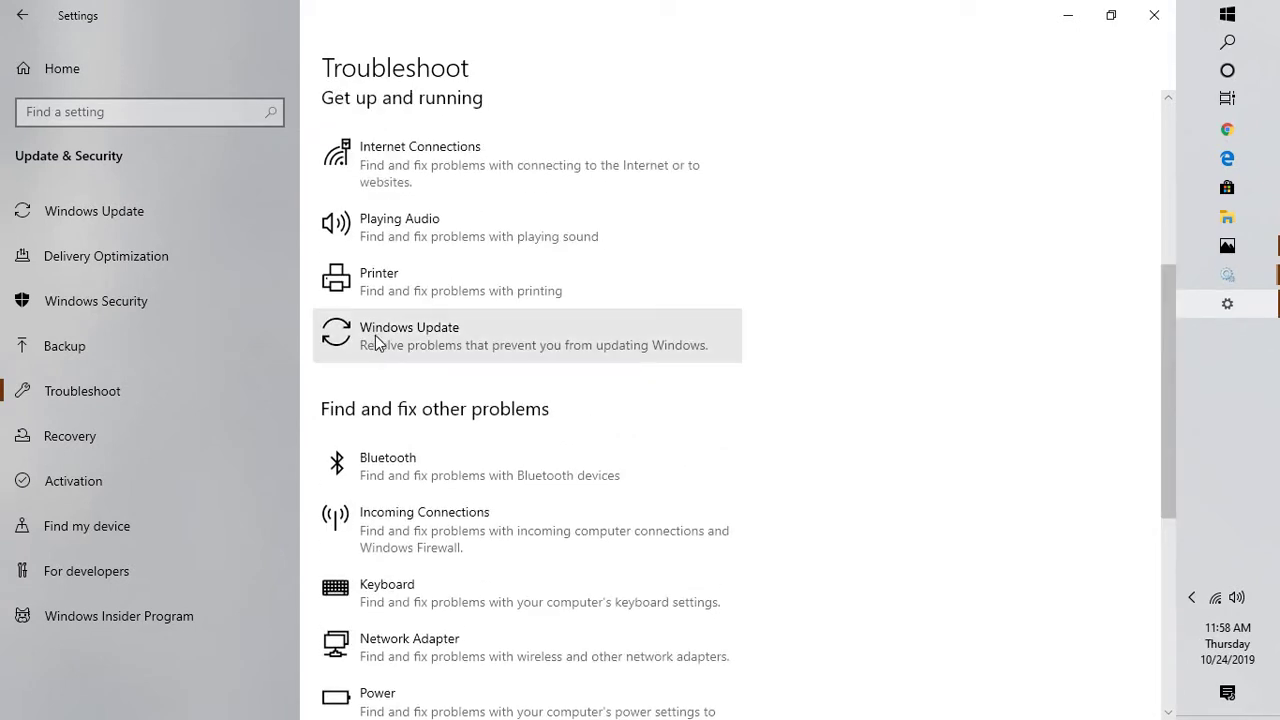
left_click(376, 343)
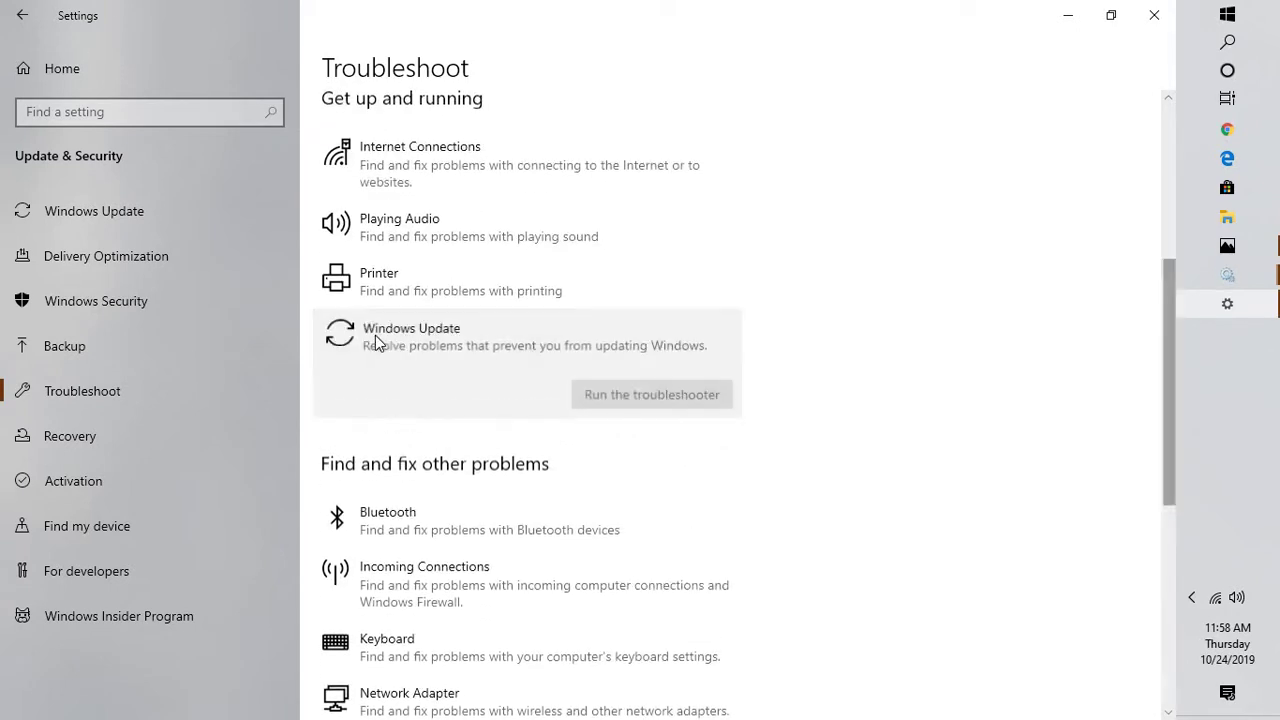
left_click(665, 396)
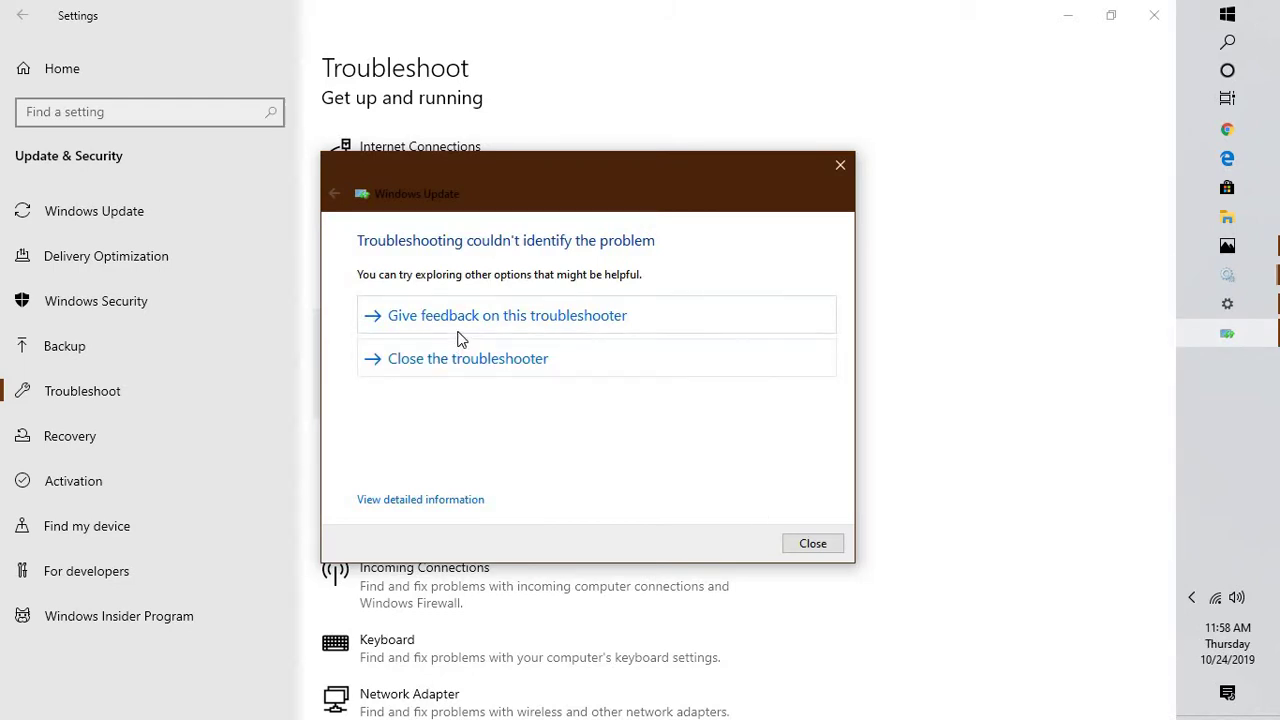
View the detailed Windows Update troubleshooting report, and close the troubleshooter and Settings
left_click(440, 499)
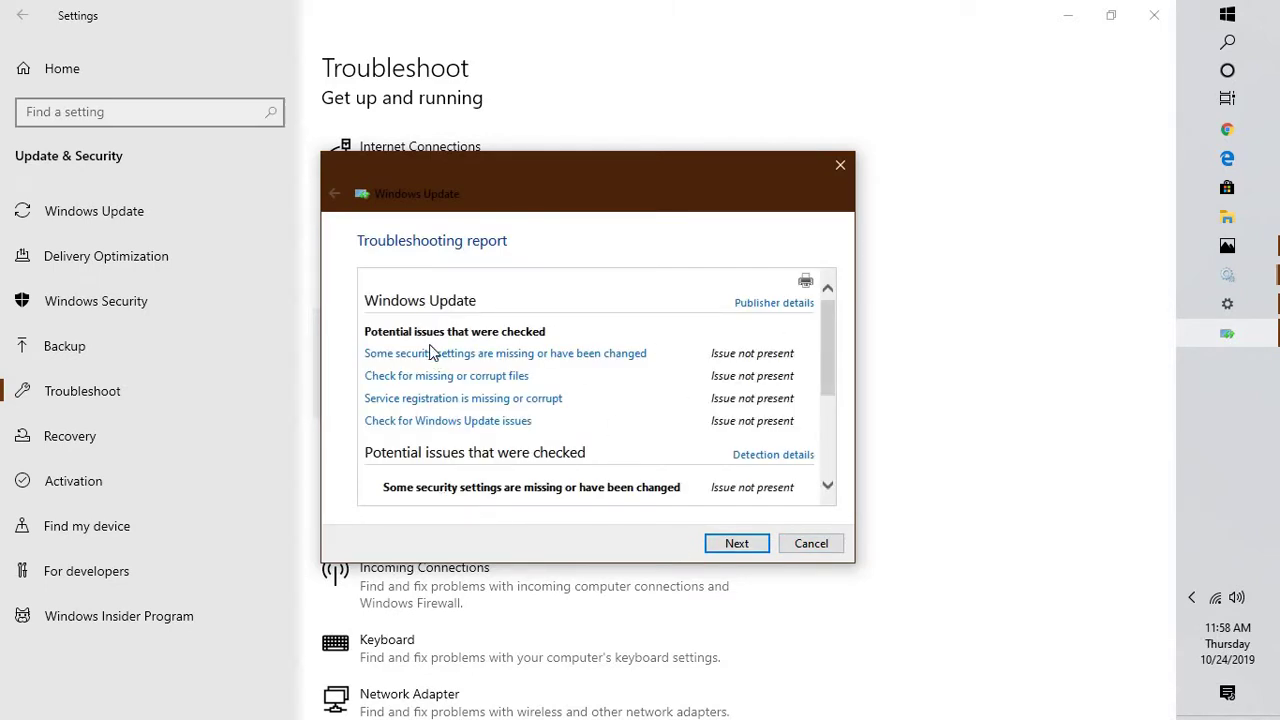
left_click(740, 543)
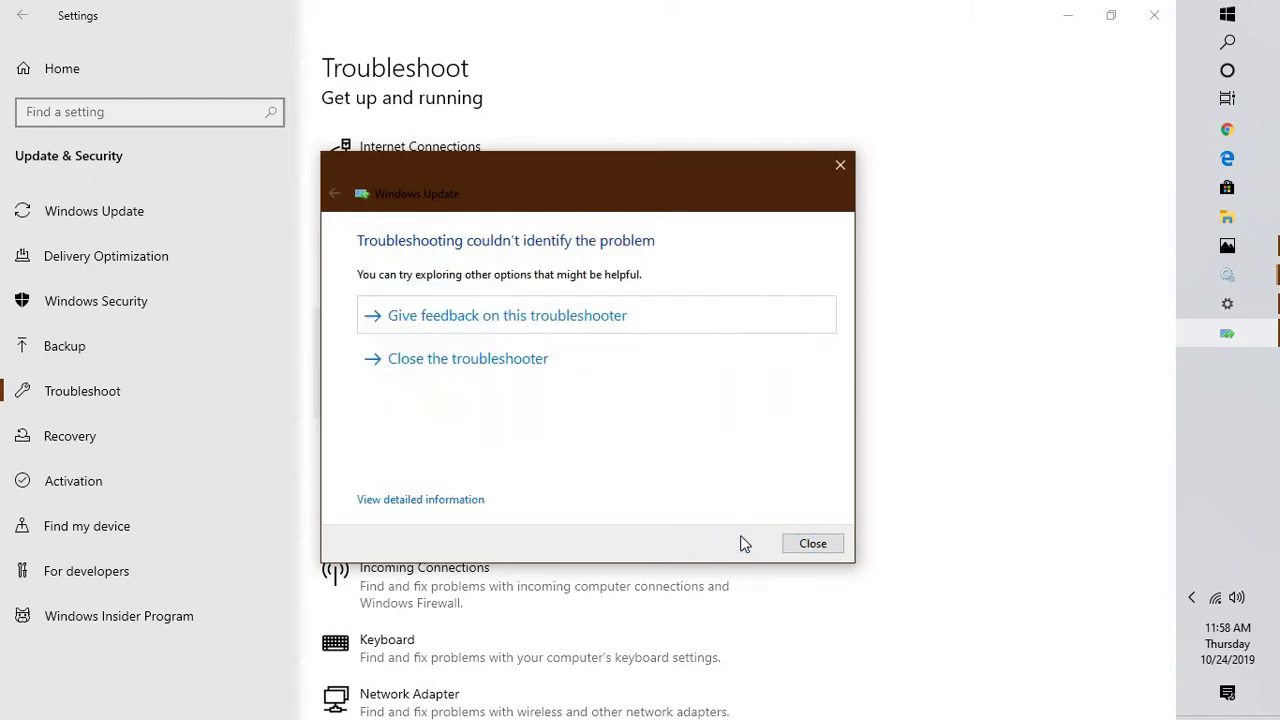
left_click(813, 550)
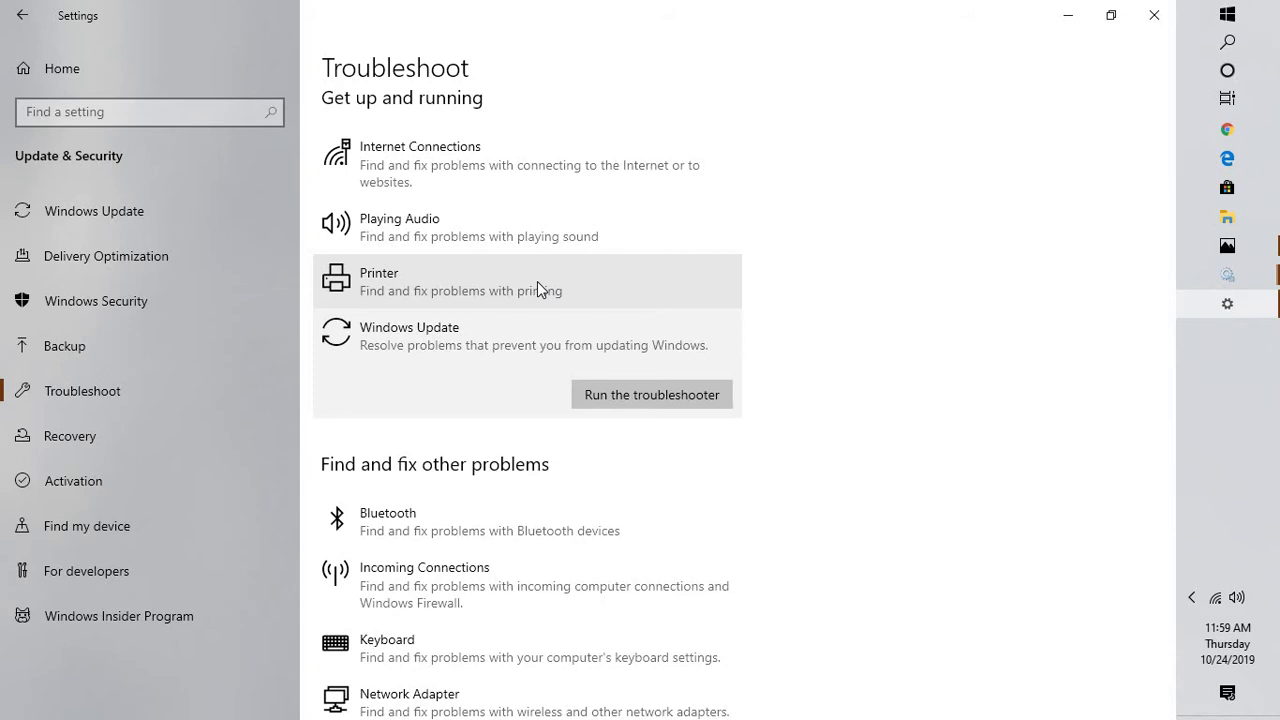
left_click(1154, 15)
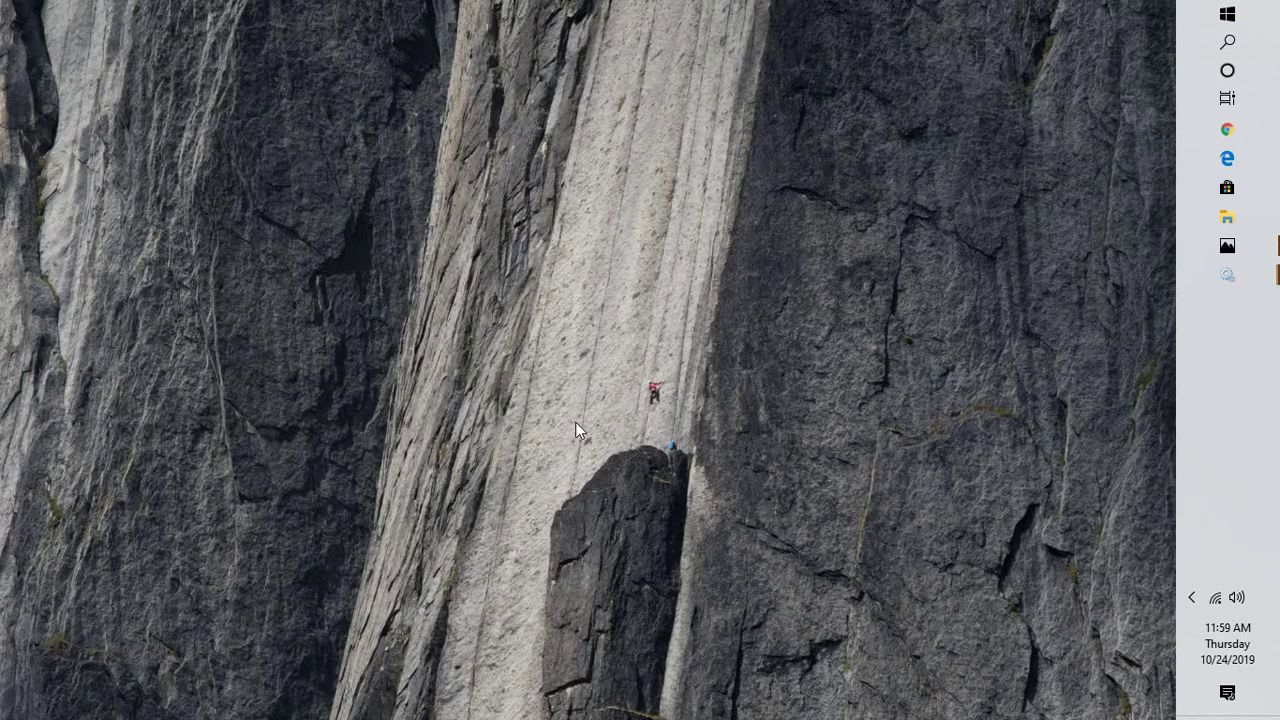